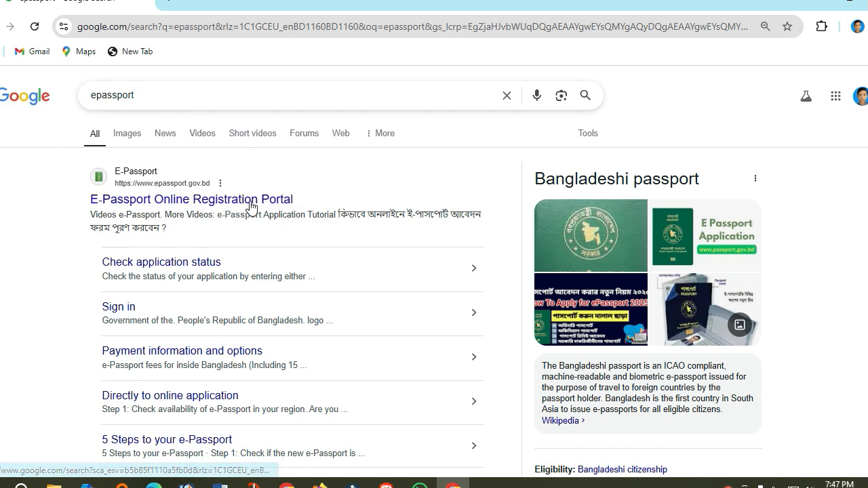
Open the E-Passport Online Registration Portal from the search results and go to its sign-in page
left_click(212, 200)
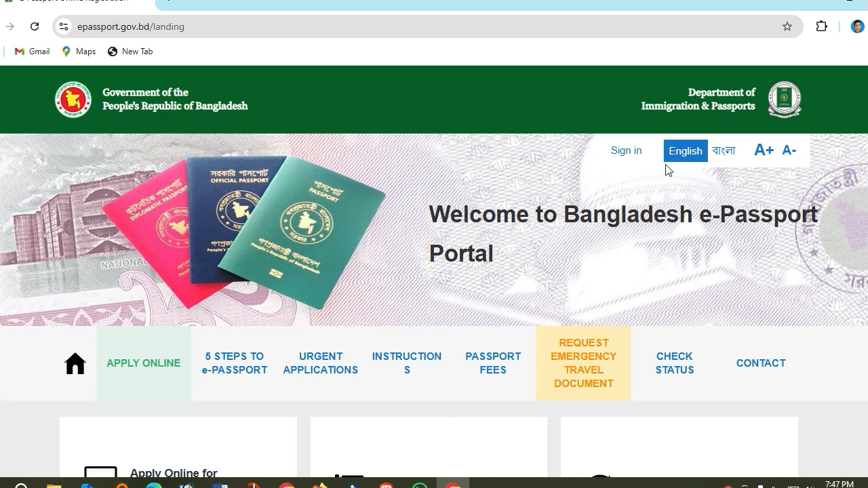
left_click(626, 151)
scroll(522, 250, "down", 1)
scroll(524, 255, "up", 1)
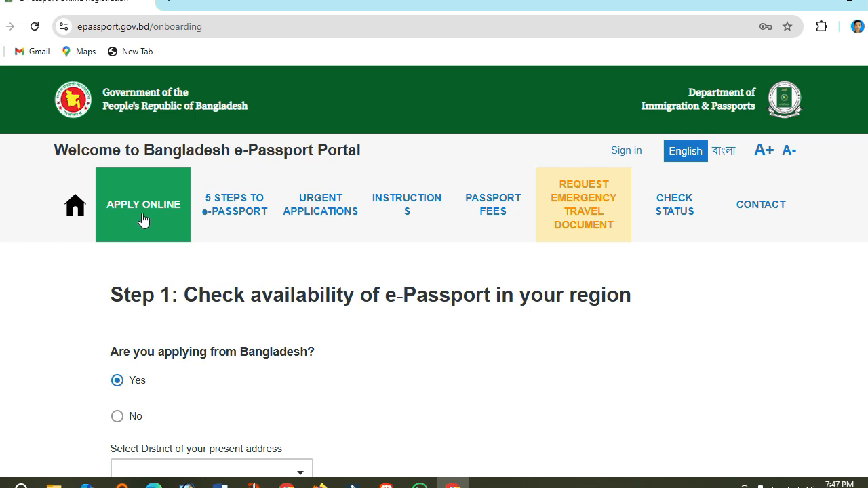
Examine the regional availability questions of the online application, including the present address district and nearest police station
scroll(251, 285, "down", 1)
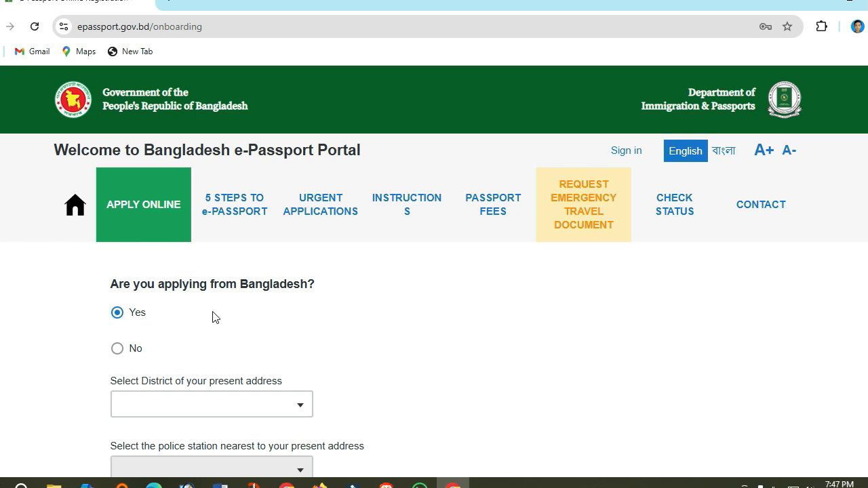
scroll(172, 337, "down", 1)
left_click(191, 334)
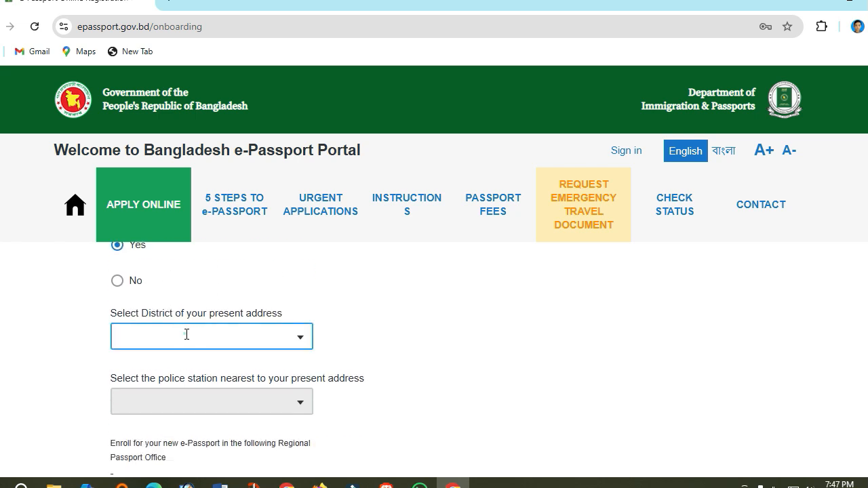
left_click(187, 334)
left_click(371, 327)
scroll(157, 331, "down", 1)
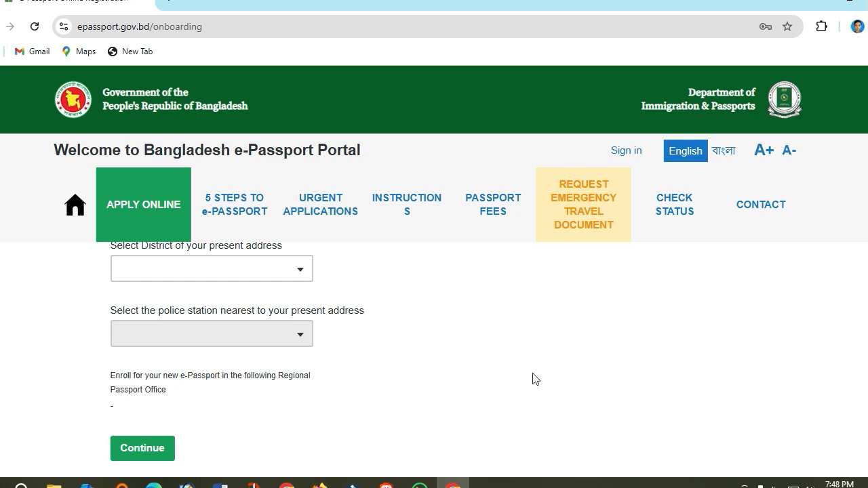
Review the portal's sign-in form, including the email, password and human verification fields
left_click(386, 485)
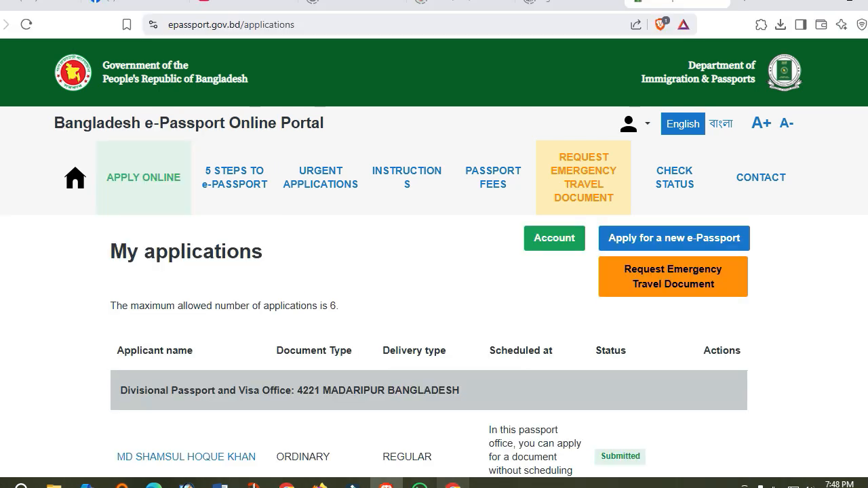
key("alt+Tab")
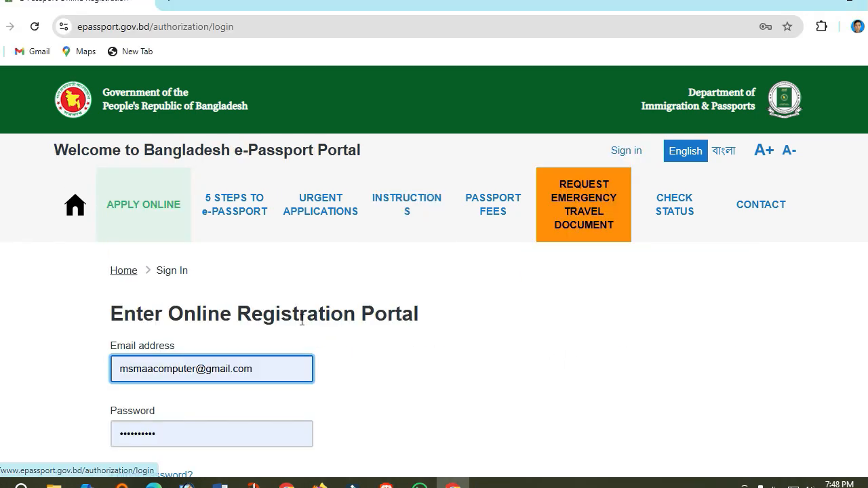
scroll(207, 322, "down", 1)
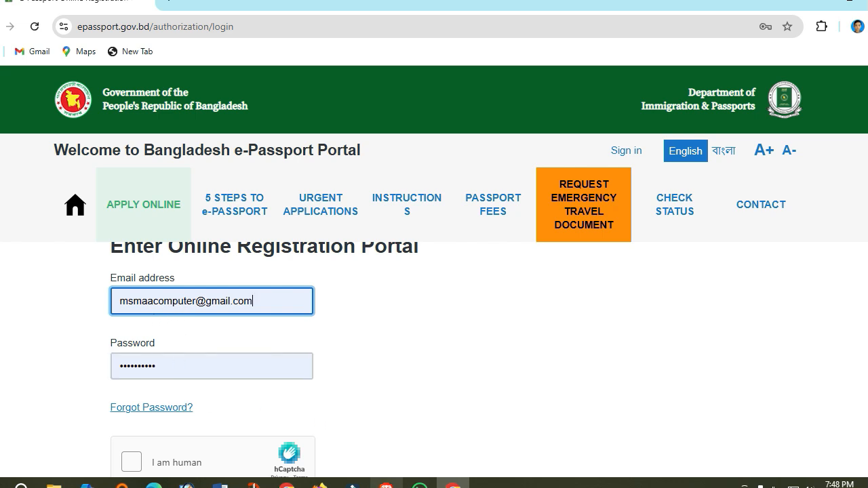
Switch to the signed-in Brave window, start a new e-Passport application and save Ordinary Passport as its type
left_click(386, 483)
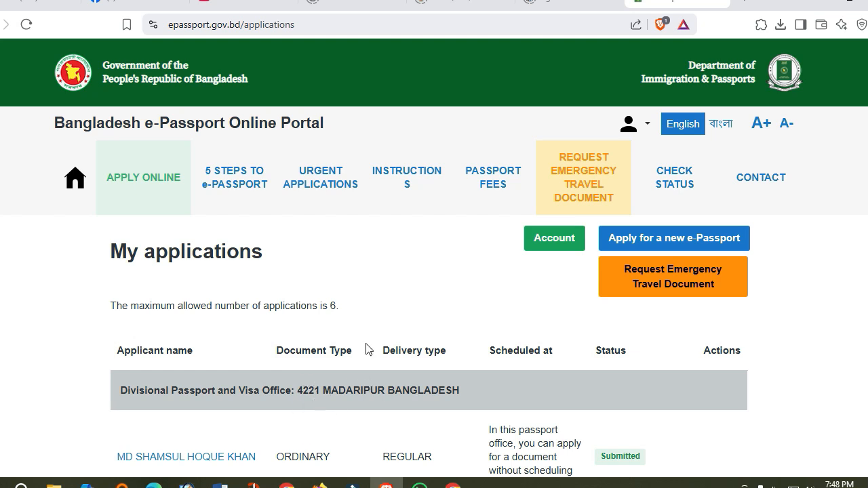
left_click(668, 240)
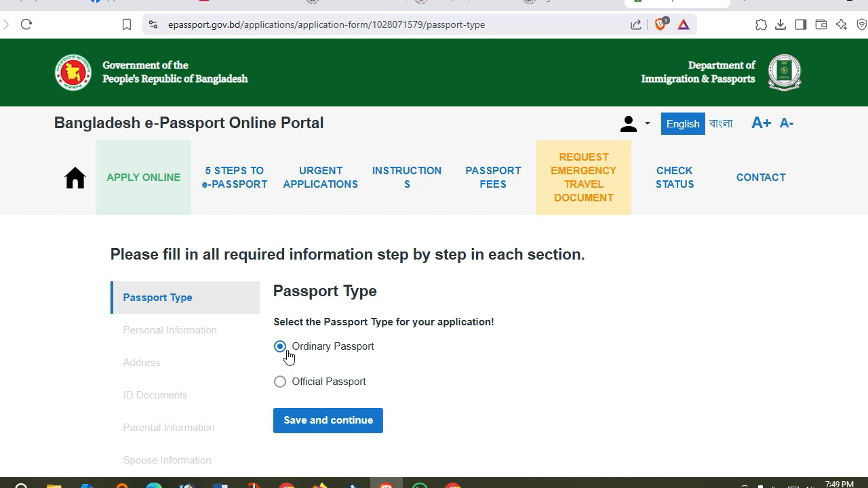
left_click(334, 426)
Examine the applicant checkbox and the gender choices at the start of the Personal Information form
scroll(497, 332, "down", 2)
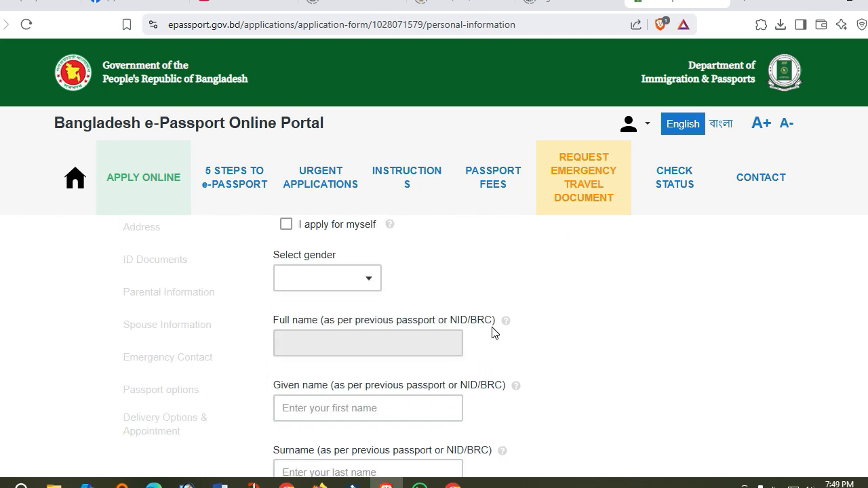
scroll(492, 332, "up", 1)
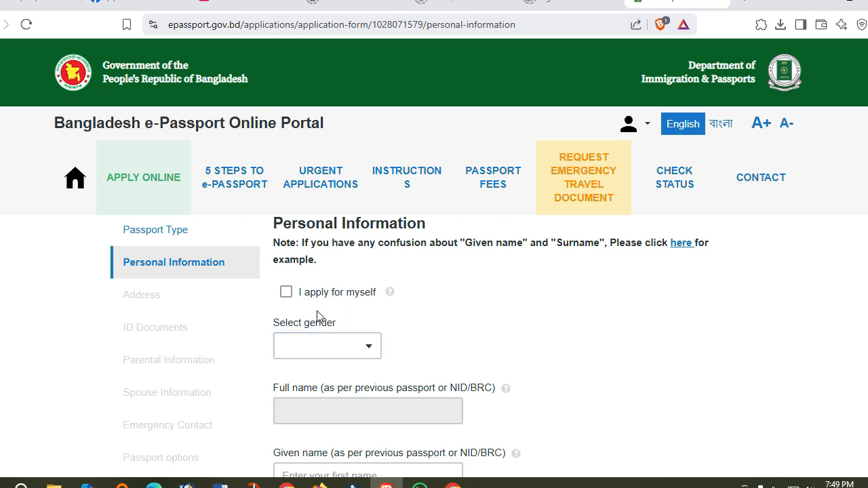
left_click(370, 348)
left_click(370, 348)
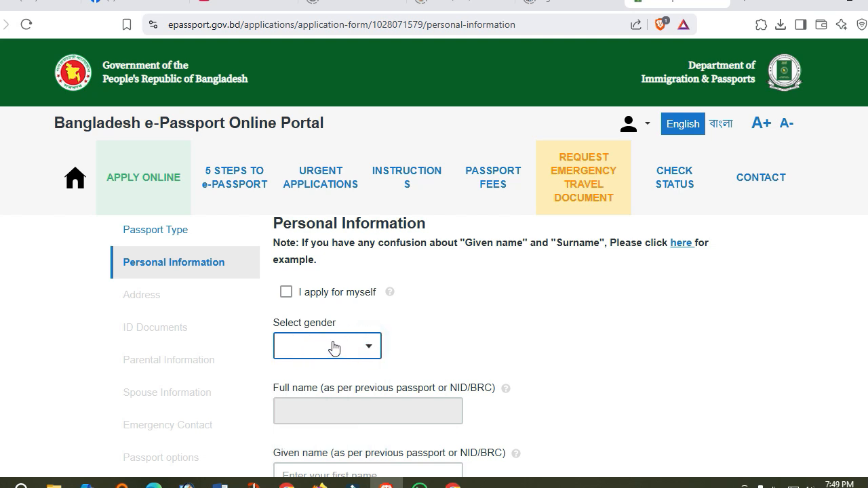
Review the name, profession, religion, mobile number and birth data fields of the Personal Information form
scroll(332, 364, "down", 2)
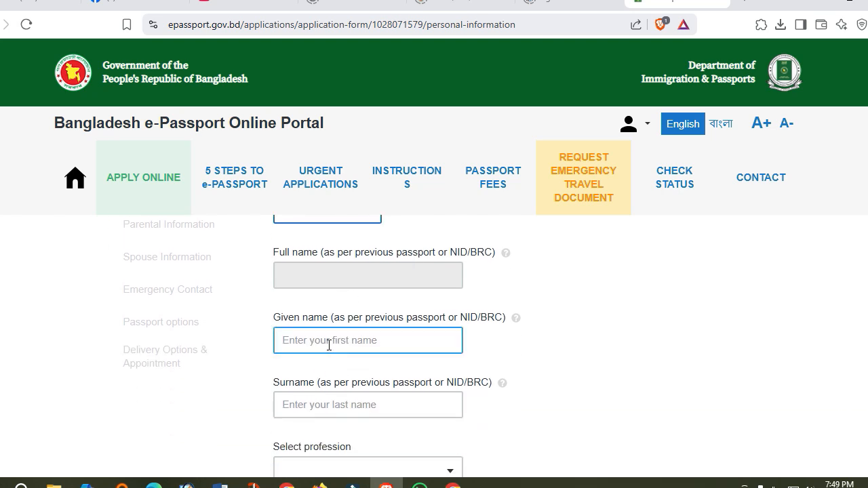
scroll(331, 364, "down", 1)
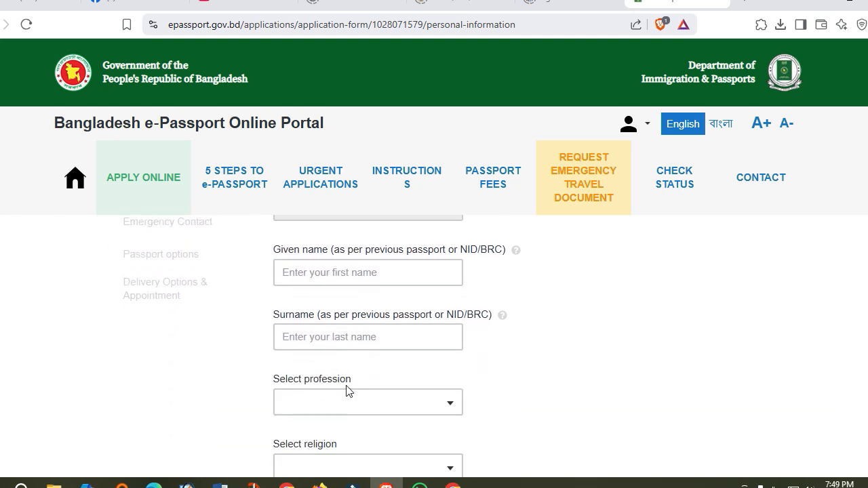
scroll(346, 392, "down", 1)
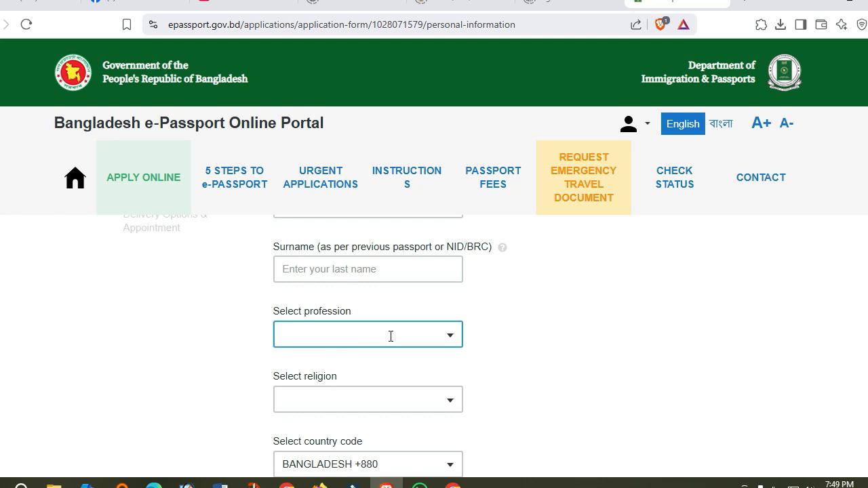
scroll(413, 341, "down", 1)
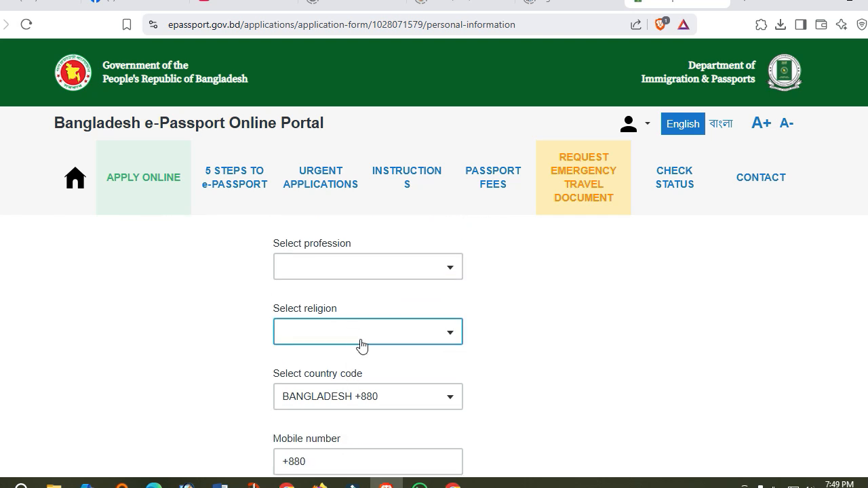
scroll(399, 403, "down", 1)
scroll(338, 393, "down", 2)
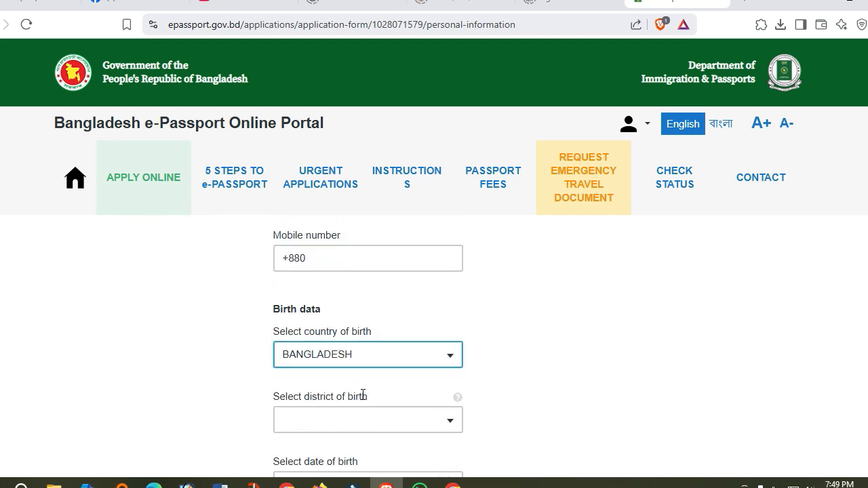
scroll(379, 366, "down", 1)
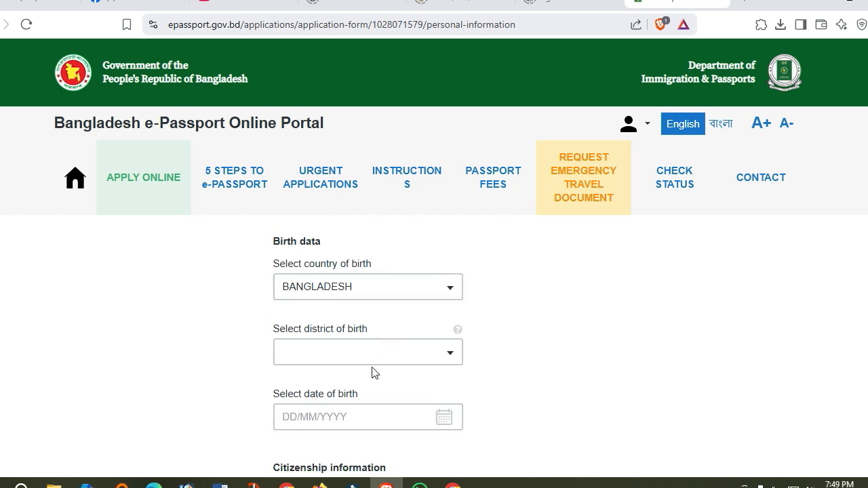
scroll(346, 360, "down", 1)
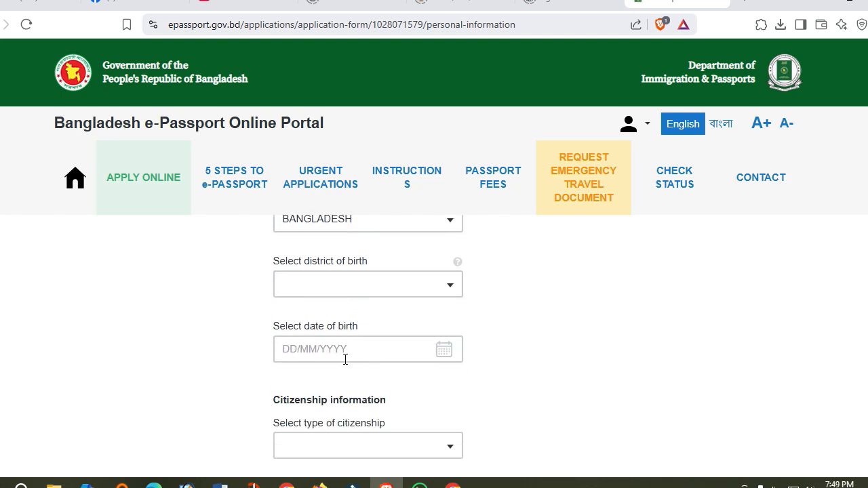
scroll(352, 363, "down", 1)
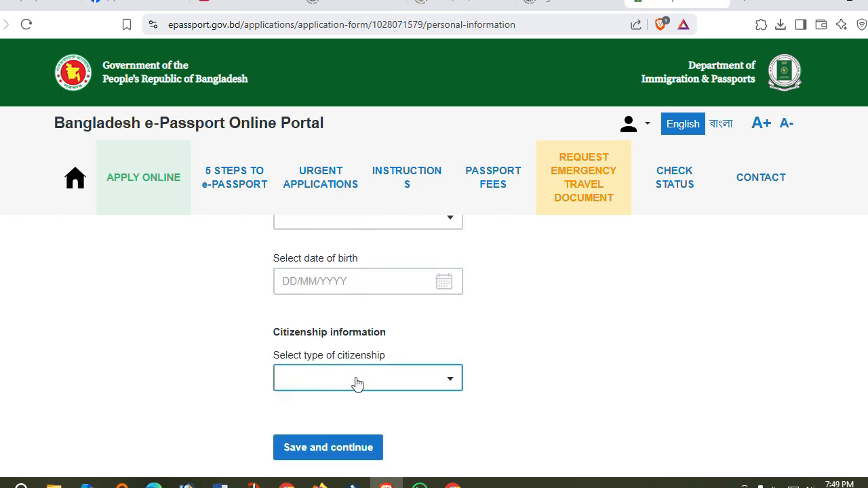
Look through the available citizenship types in the Personal Information form without choosing one
left_click(352, 382)
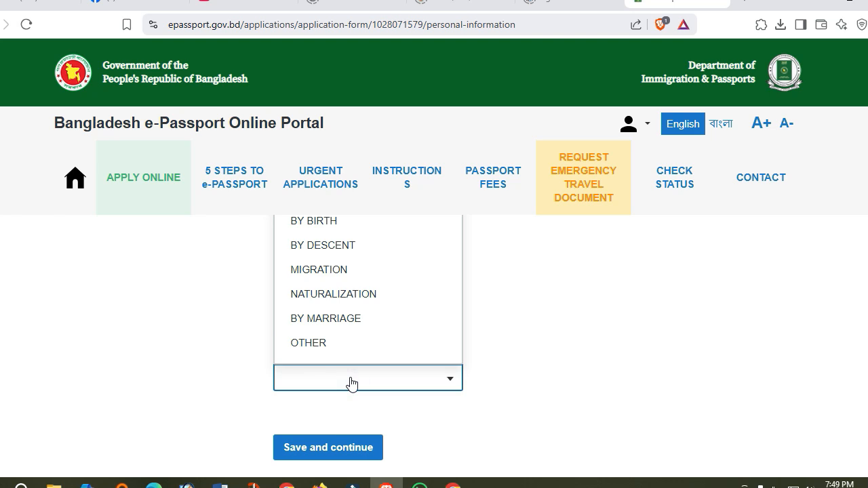
scroll(357, 294, "up", 1)
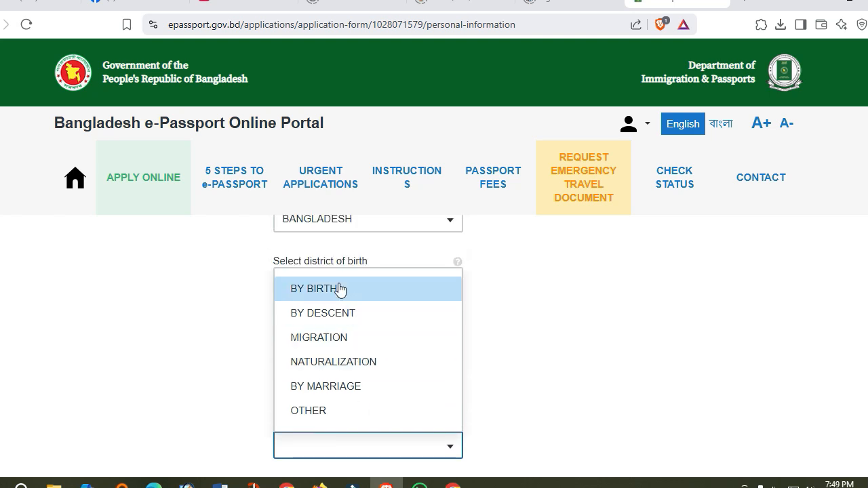
left_click(526, 325)
Examine the permanent address fields for district, city or village, and road in the Address section
scroll(457, 404, "down", 2)
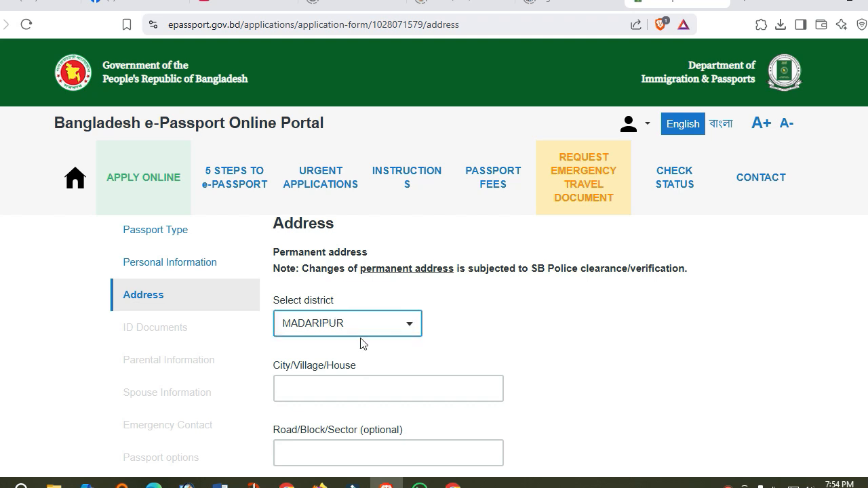
scroll(356, 337, "down", 1)
left_click(377, 320)
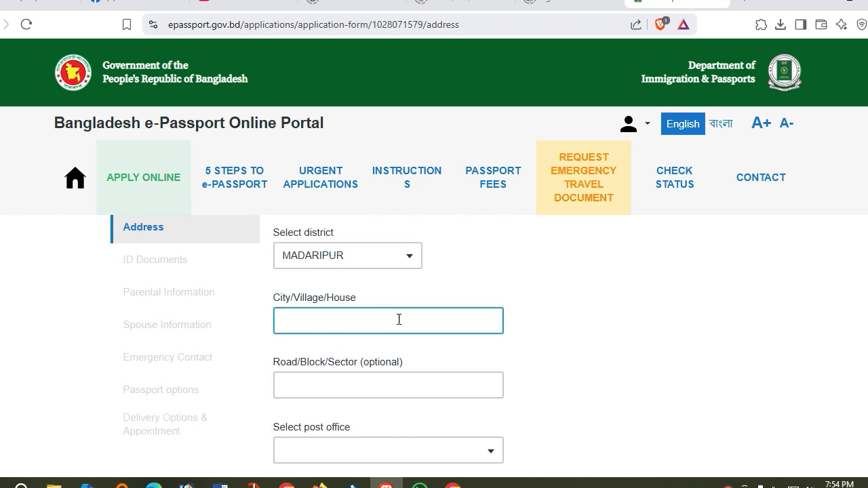
left_click(316, 391)
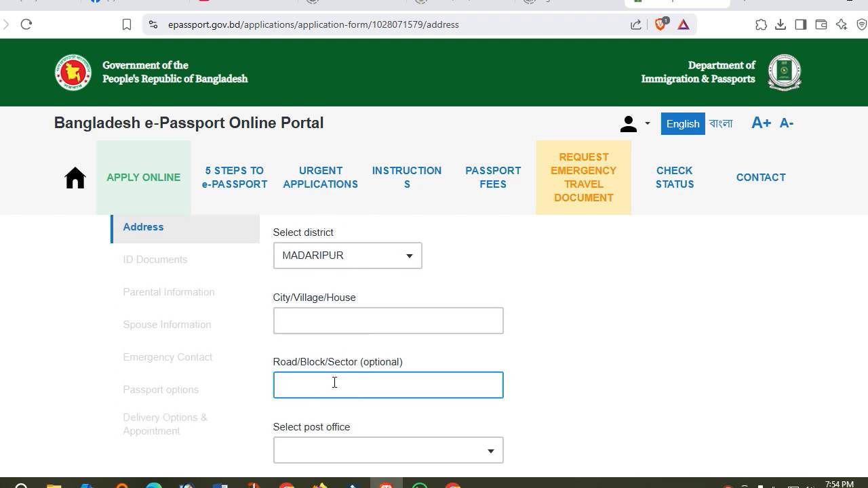
scroll(361, 377, "down", 1)
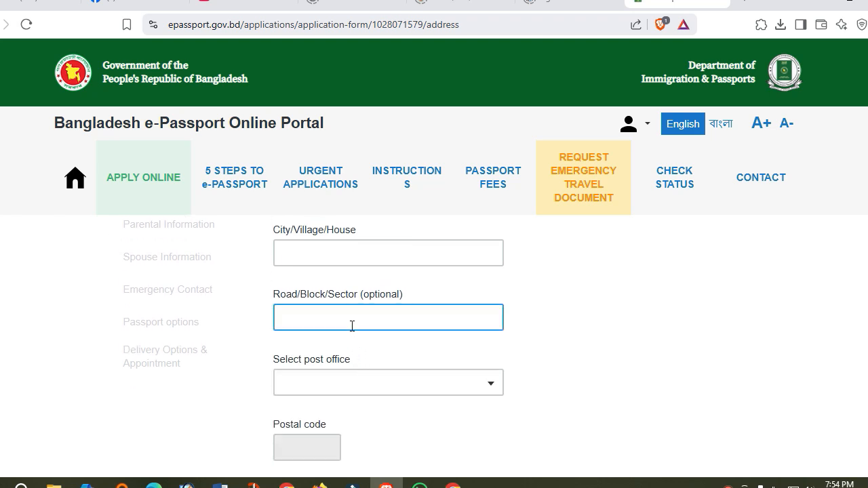
scroll(380, 326, "down", 1)
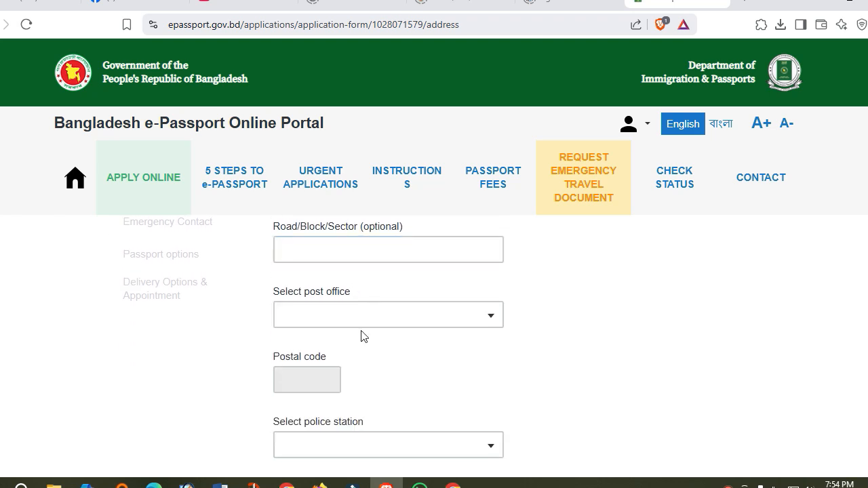
Check the post office and police station choices for the permanent address without selecting any
left_click(335, 318)
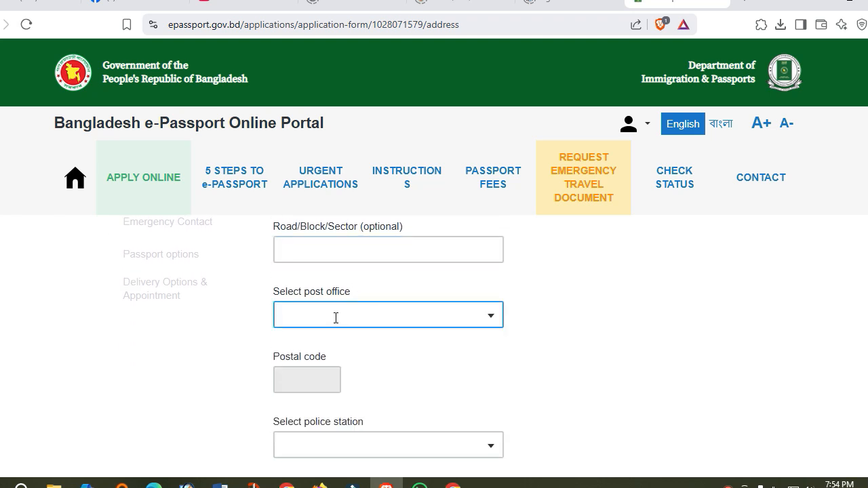
left_click(491, 316)
left_click(493, 319)
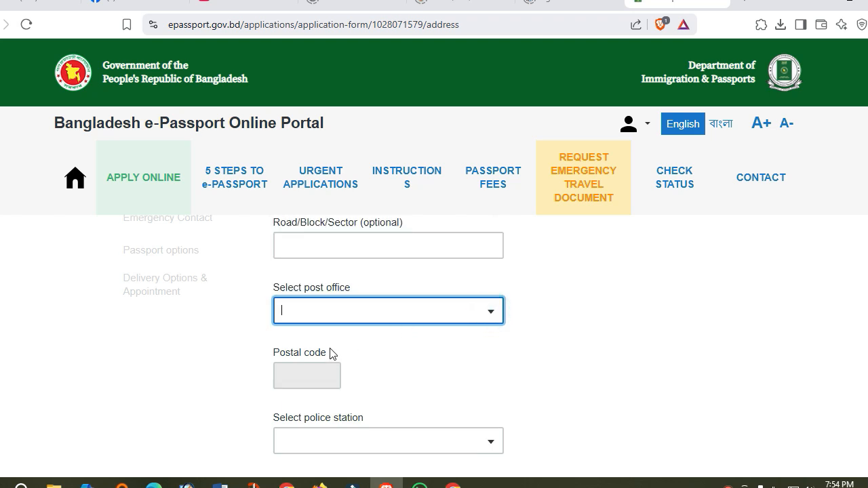
scroll(336, 326, "down", 1)
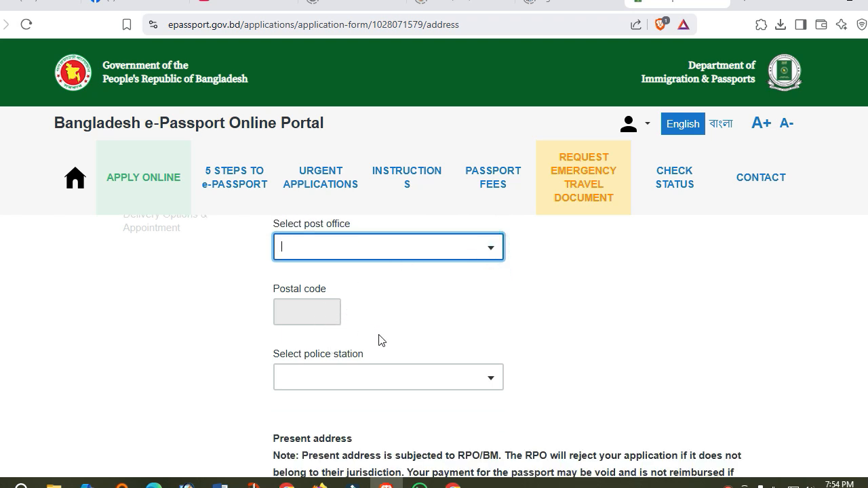
left_click(492, 380)
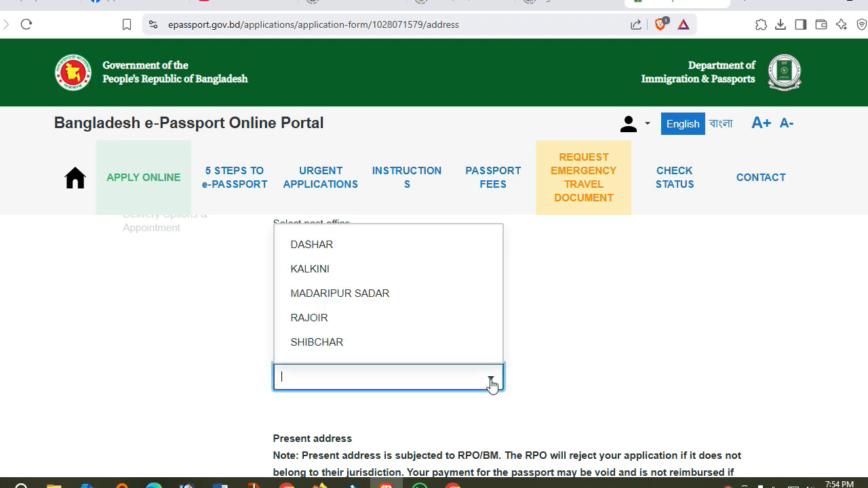
scroll(413, 316, "down", 1)
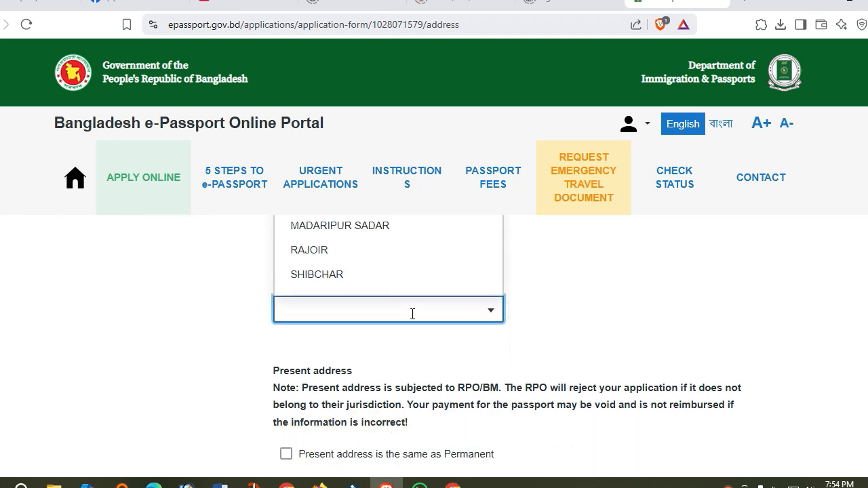
left_click(606, 339)
Review the present address fields, from the same-as-permanent option down to the post office and police station
scroll(514, 346, "down", 2)
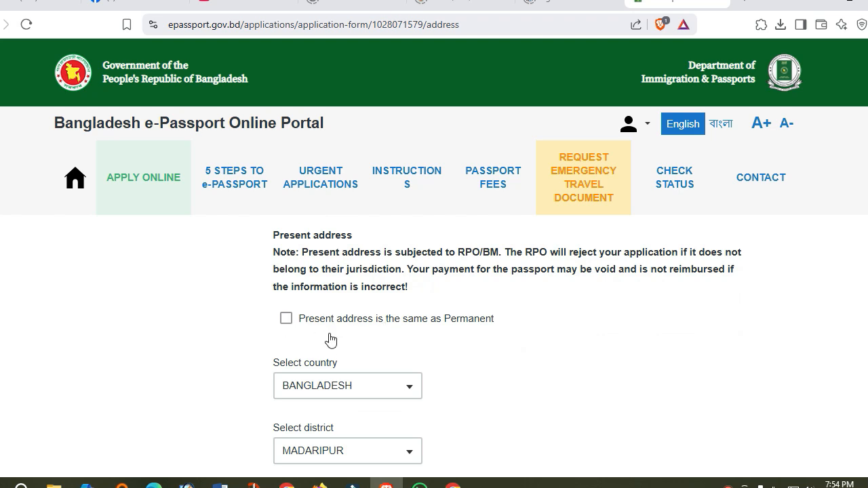
scroll(343, 349, "down", 6)
scroll(344, 348, "down", 3)
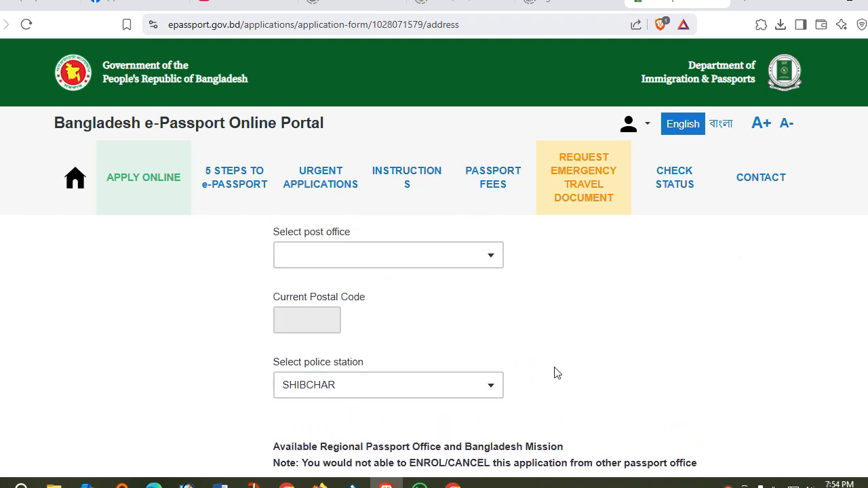
Mark the present address as the same as the permanent one, then save the Address section and continue
scroll(556, 372, "up", 6)
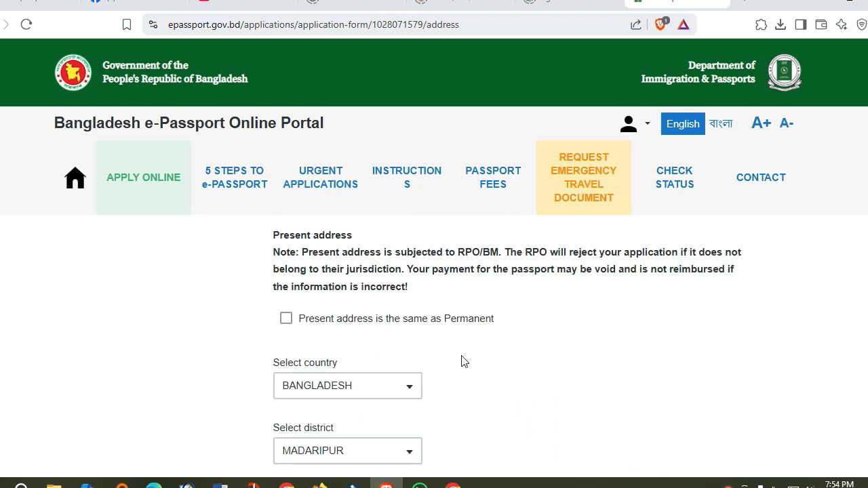
left_click(286, 319)
scroll(515, 364, "down", 5)
scroll(517, 370, "up", 1)
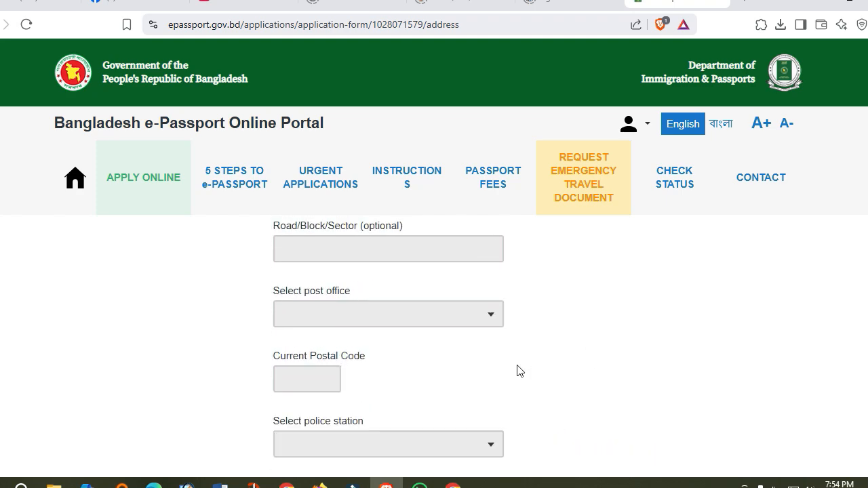
scroll(441, 386, "down", 4)
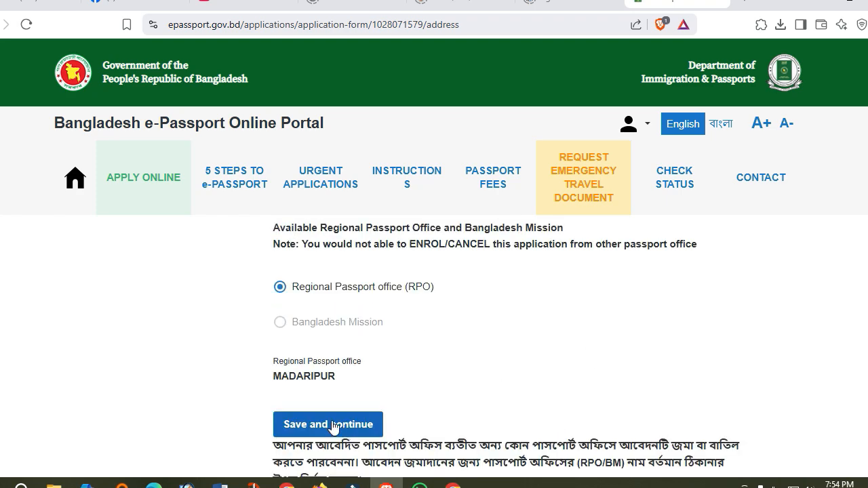
left_click(382, 430)
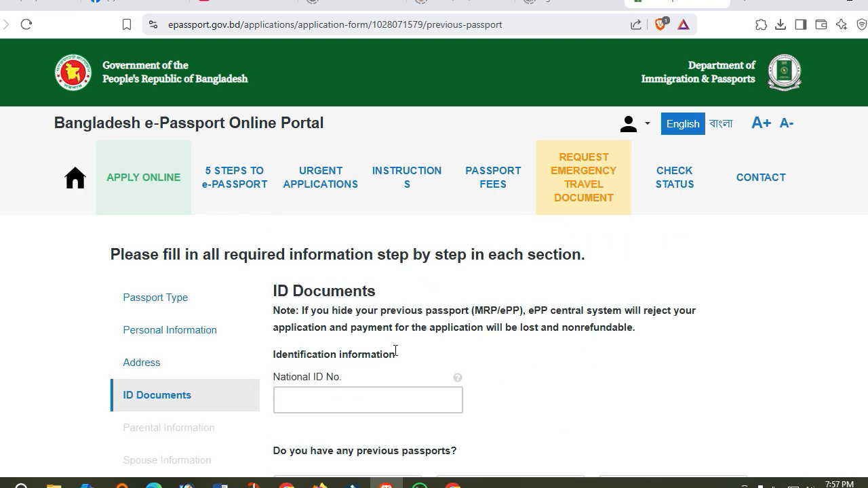
Examine the National ID number field and the previous passport question in the ID Documents section
scroll(398, 354, "down", 1)
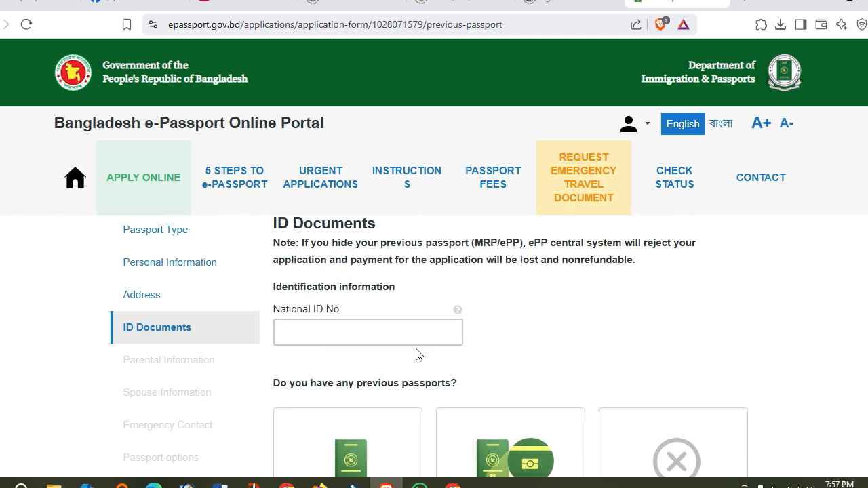
scroll(415, 354, "down", 1)
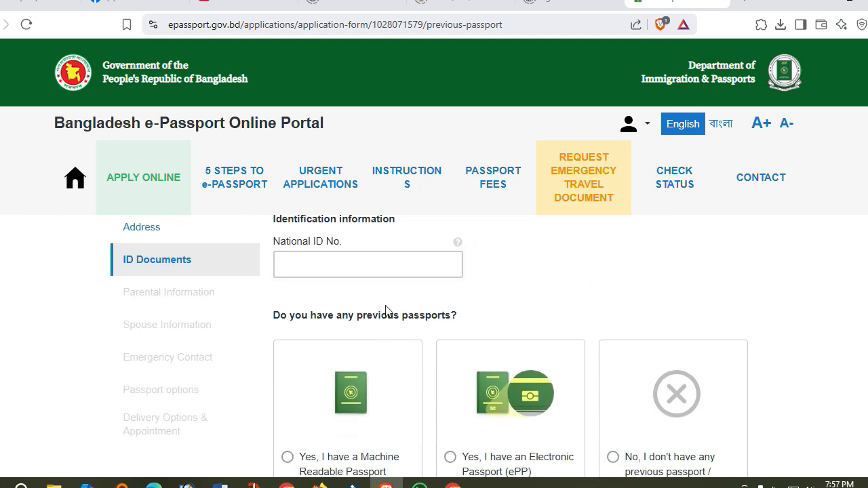
scroll(387, 309, "up", 1)
left_click(373, 333)
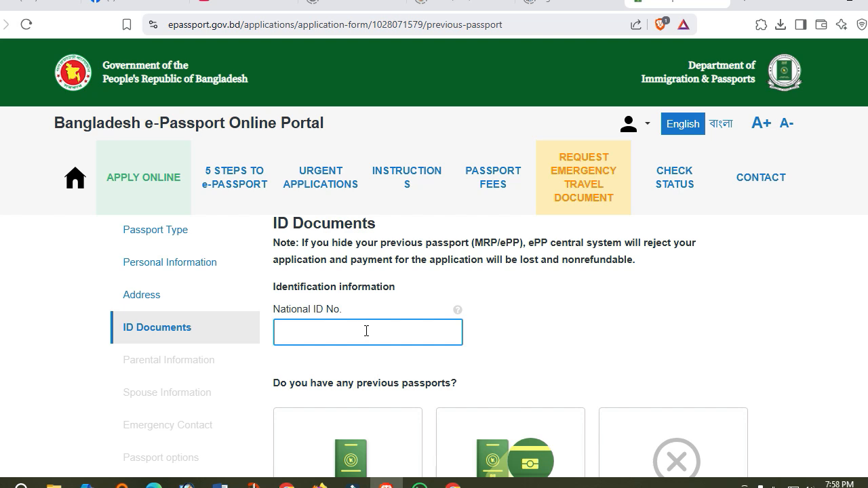
scroll(363, 339, "down", 1)
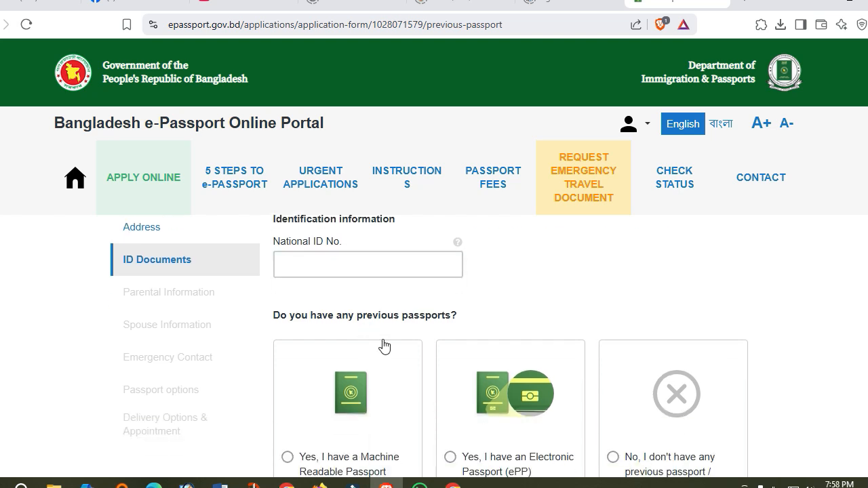
scroll(387, 343, "up", 1)
scroll(390, 342, "down", 1)
scroll(385, 350, "up", 1)
left_click(348, 339)
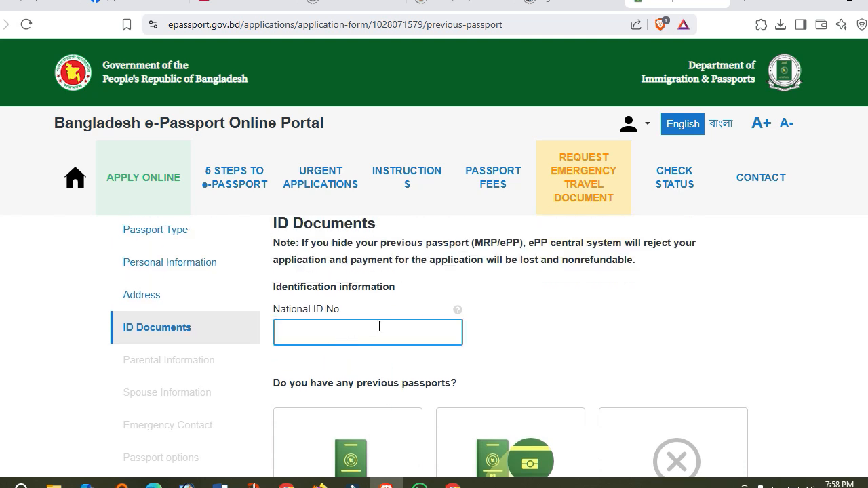
Answer the previous passport question with "Yes, I have a Machine Readable Passport (MRP)"
scroll(374, 333, "down", 1)
scroll(356, 363, "down", 1)
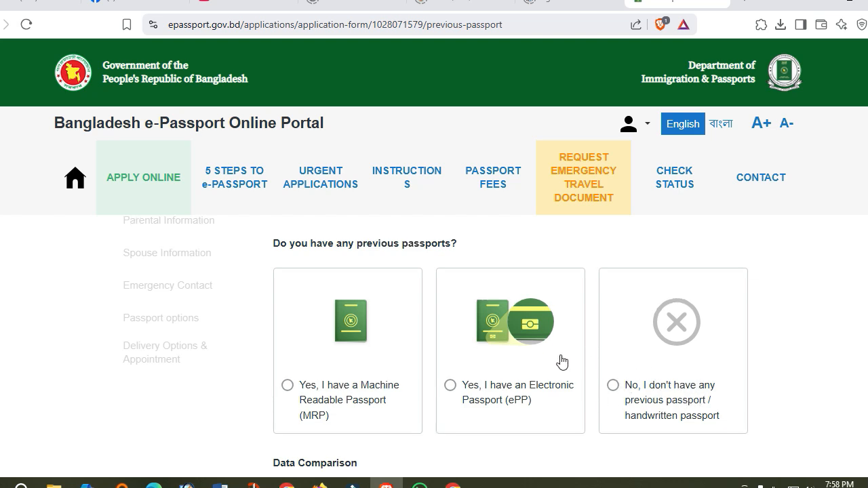
scroll(560, 361, "down", 1)
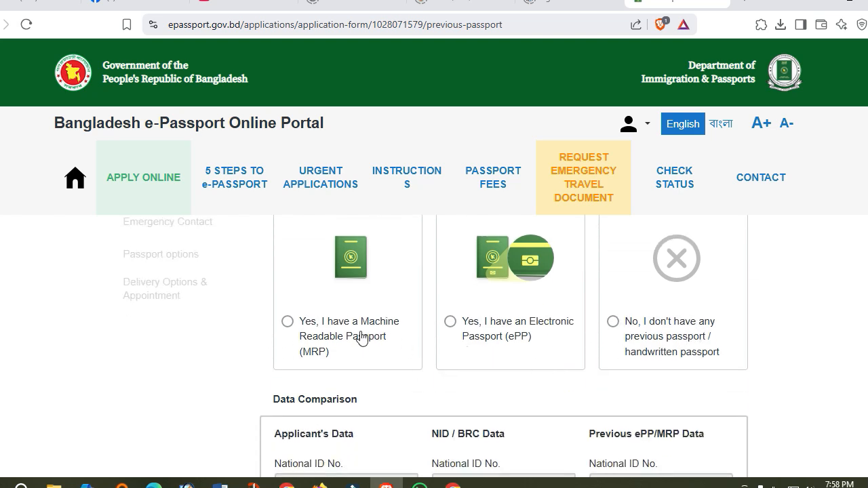
left_click(287, 323)
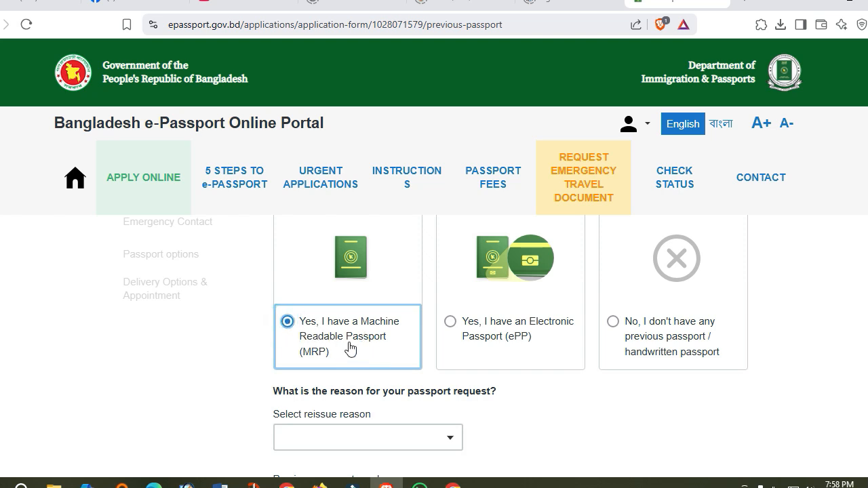
Review the reissue reason, previous passport details, Data Comparison table and the question about passports of other countries
scroll(352, 351, "down", 1)
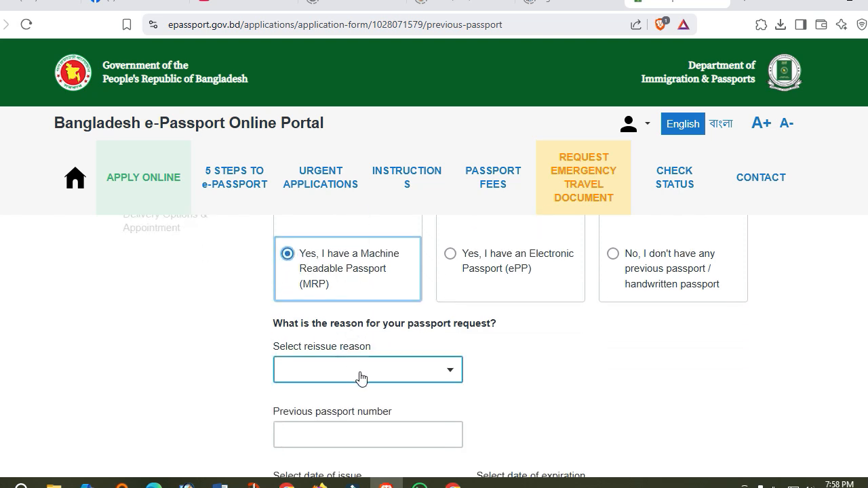
scroll(360, 377, "down", 1)
scroll(371, 366, "down", 2)
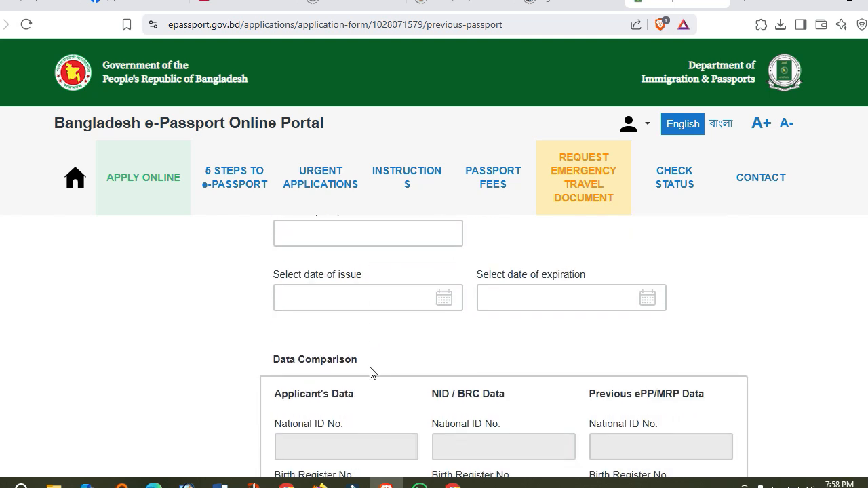
scroll(369, 367, "down", 1)
scroll(369, 368, "down", 1)
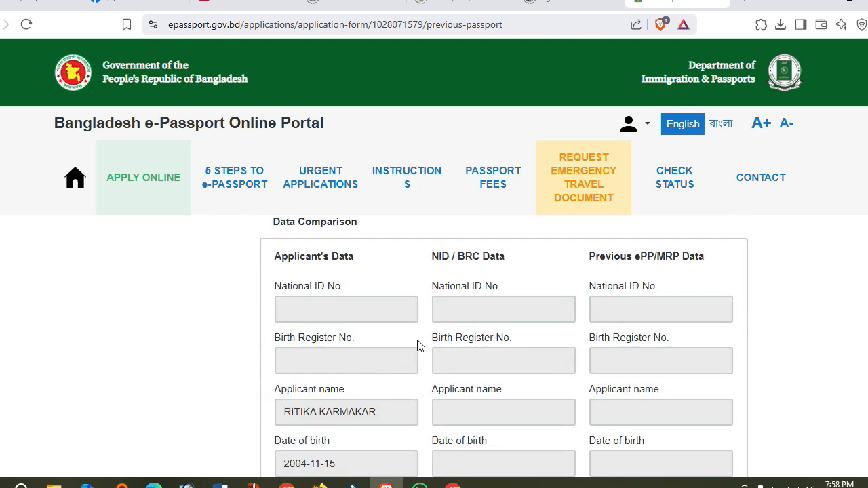
scroll(412, 345, "up", 1)
scroll(405, 350, "down", 1)
scroll(427, 350, "up", 1)
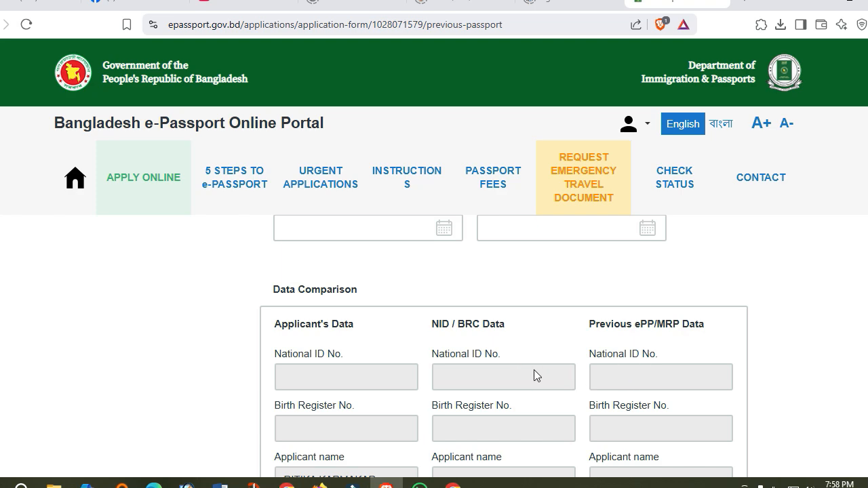
scroll(560, 379, "down", 3)
scroll(549, 382, "down", 3)
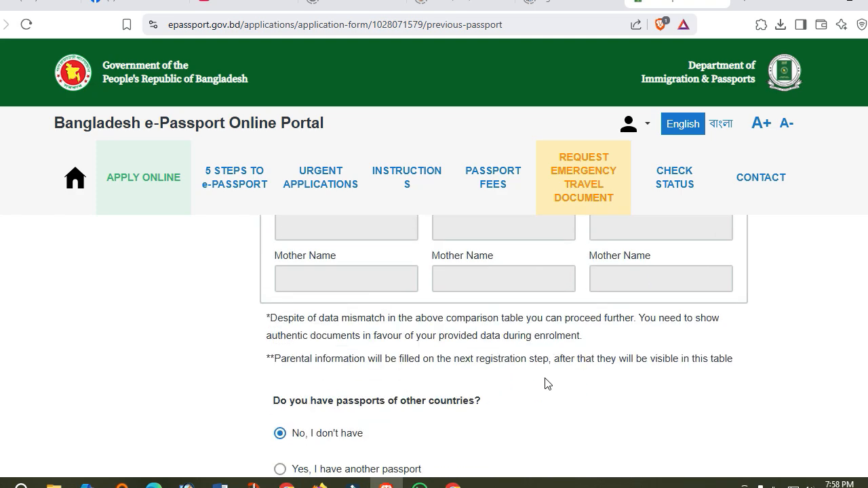
scroll(547, 384, "down", 2)
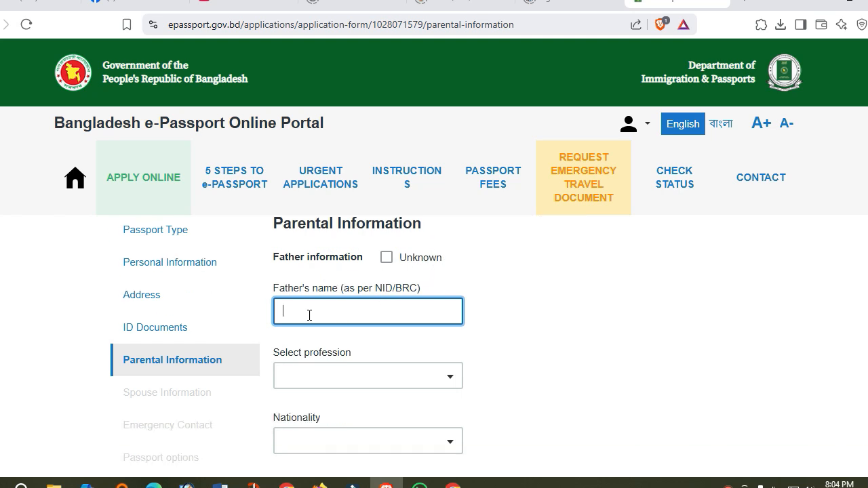
Examine the father's and mother's name, profession, nationality and National ID fields in the Parental Information section
scroll(349, 345, "down", 2)
left_click(352, 375)
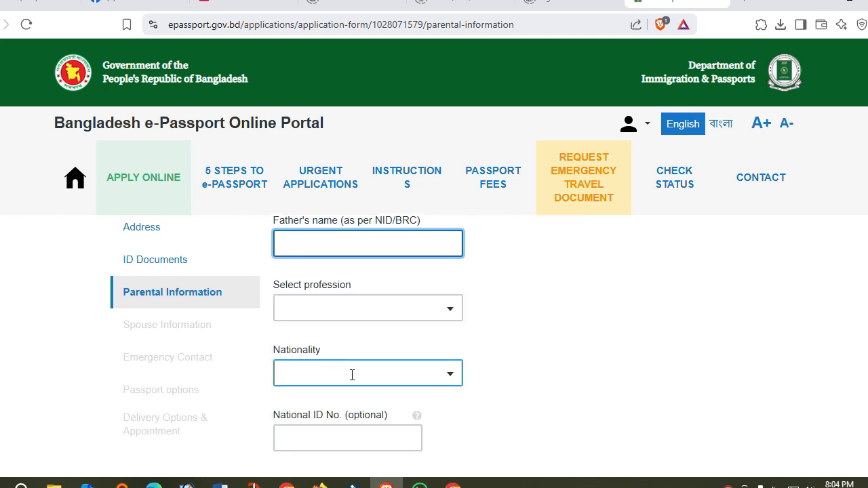
scroll(342, 383, "down", 3)
left_click(325, 355)
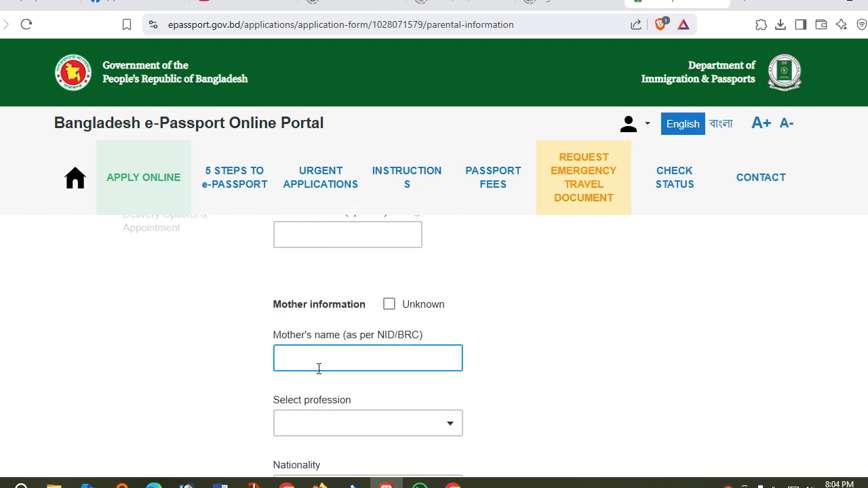
scroll(331, 366, "down", 2)
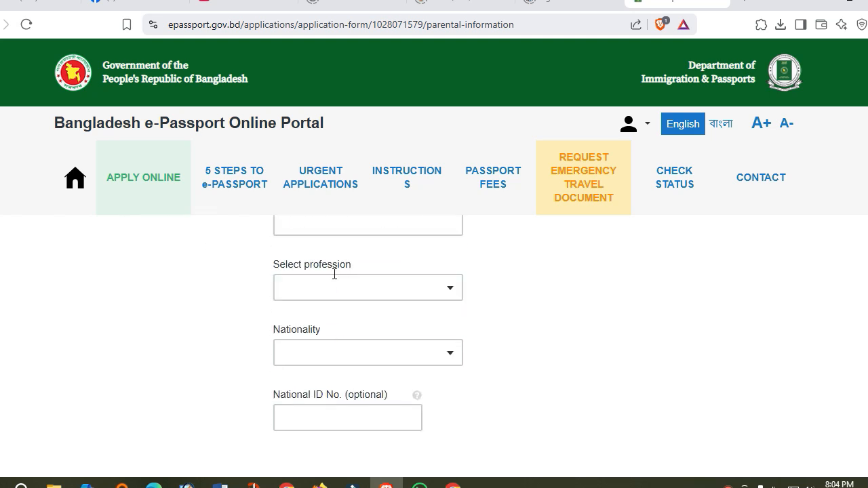
left_click(338, 284)
left_click(303, 357)
scroll(327, 358, "down", 1)
left_click(323, 354)
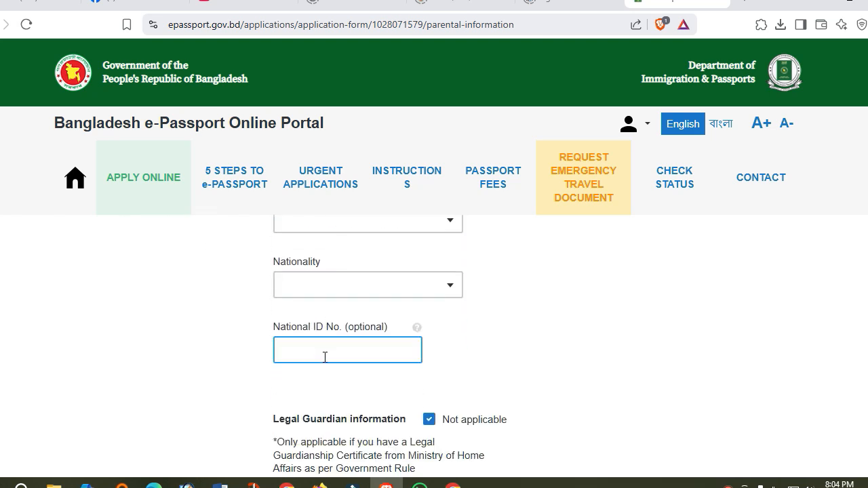
Review the Legal Guardian information fields, from the not-applicable option down to the Ministry of Home Affairs order number
scroll(323, 355, "down", 2)
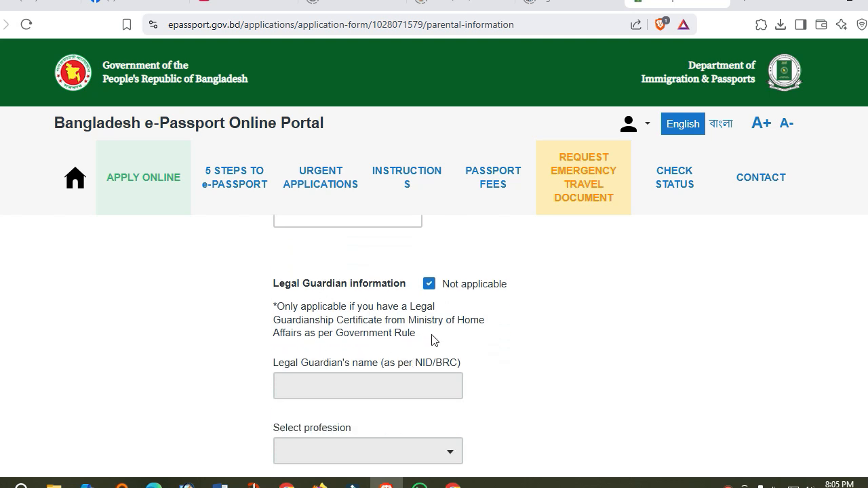
scroll(387, 381, "down", 2)
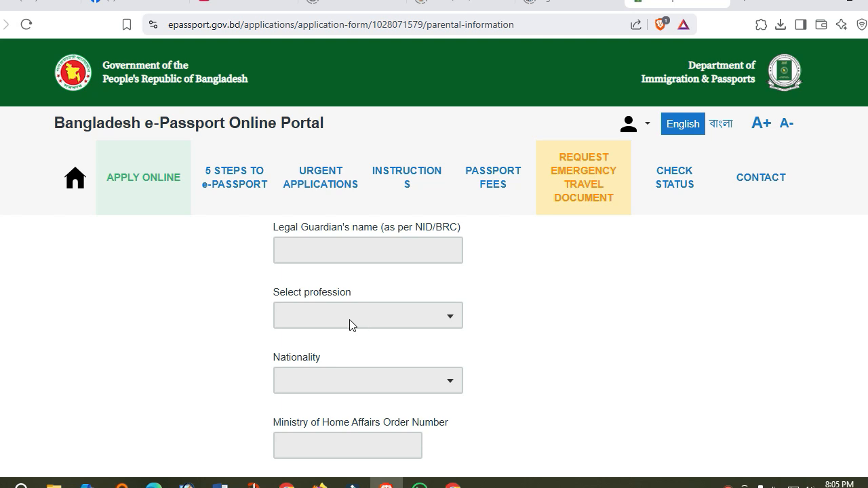
scroll(366, 355, "down", 1)
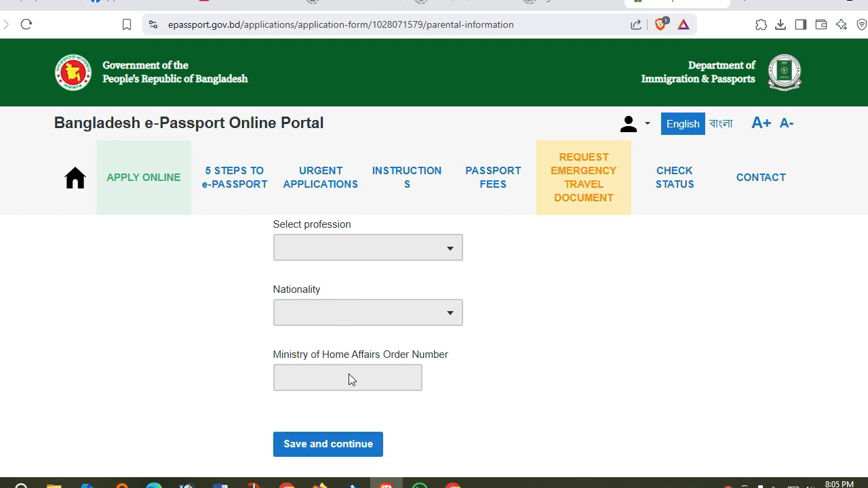
scroll(344, 375, "down", 1)
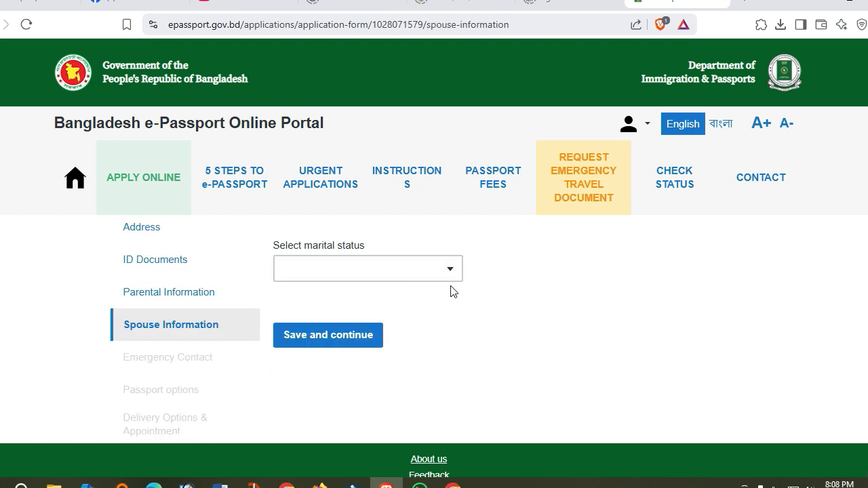
Set the marital status to MARRIED in the Spouse Information section
scroll(452, 292, "up", 2)
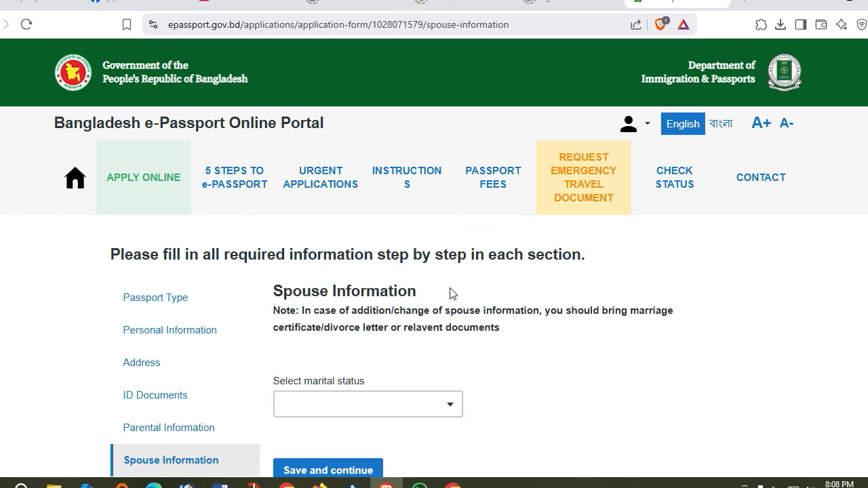
scroll(477, 312, "down", 1)
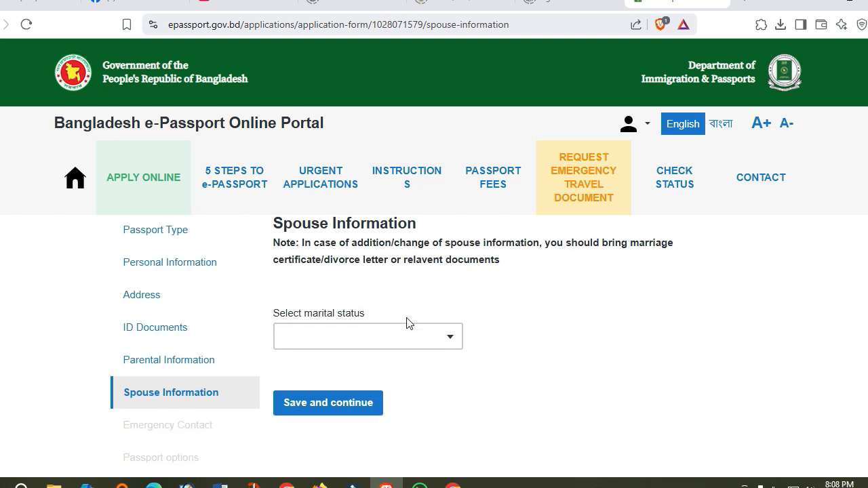
left_click(444, 343)
scroll(398, 280, "up", 1)
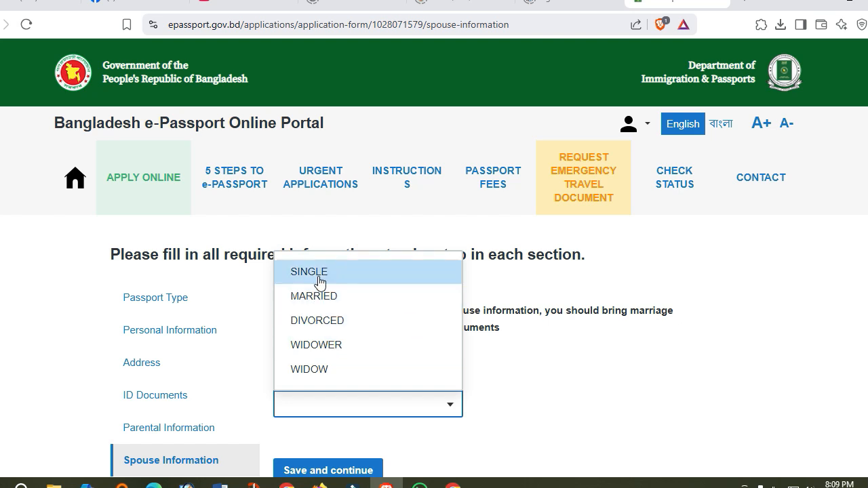
left_click(344, 299)
scroll(301, 334, "down", 2)
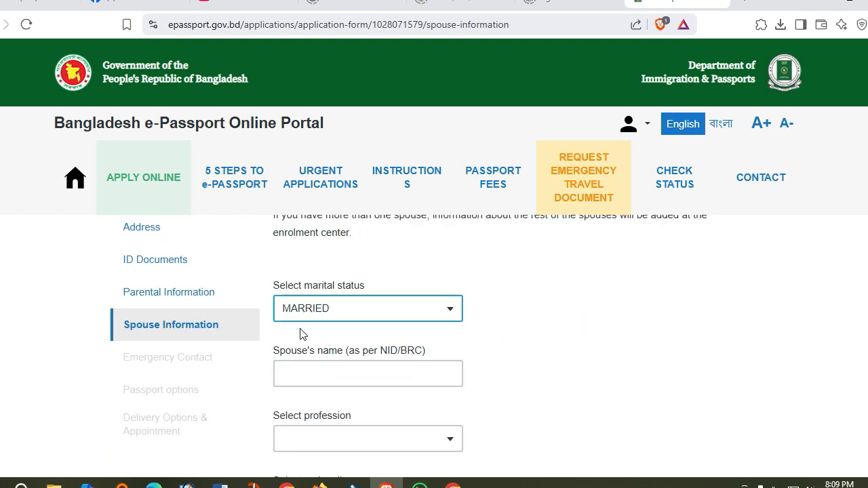
Review the spouse's name, profession and nationality fields without filling them in
left_click(355, 378)
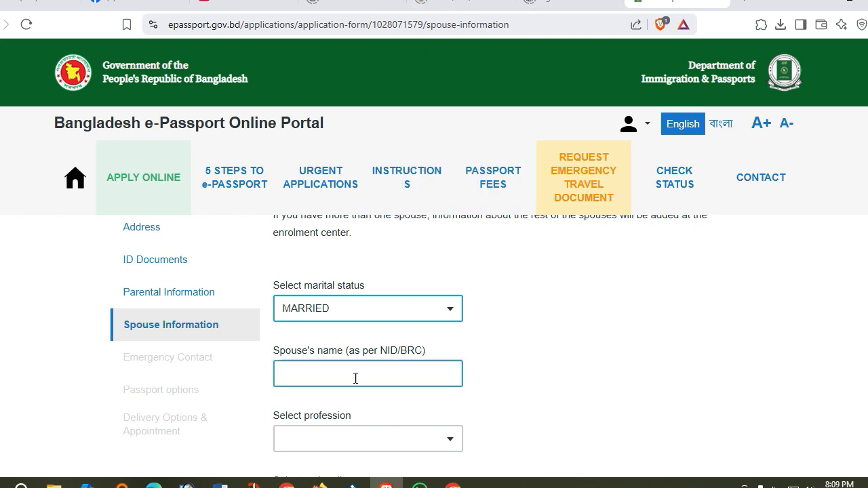
scroll(352, 377, "down", 1)
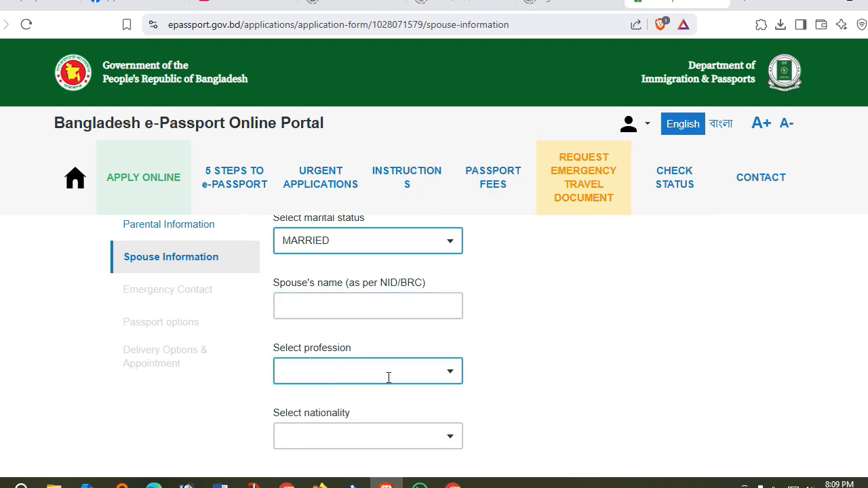
scroll(389, 378, "down", 3)
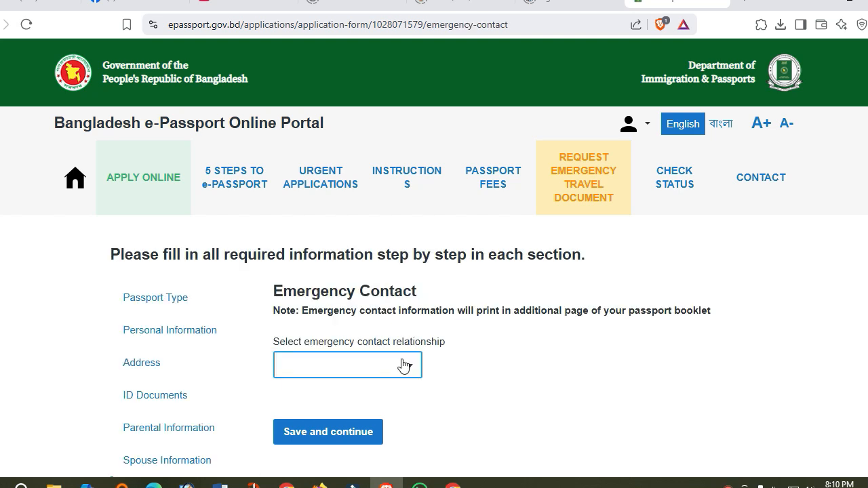
Set the emergency contact relationship to FATHER
left_click(407, 364)
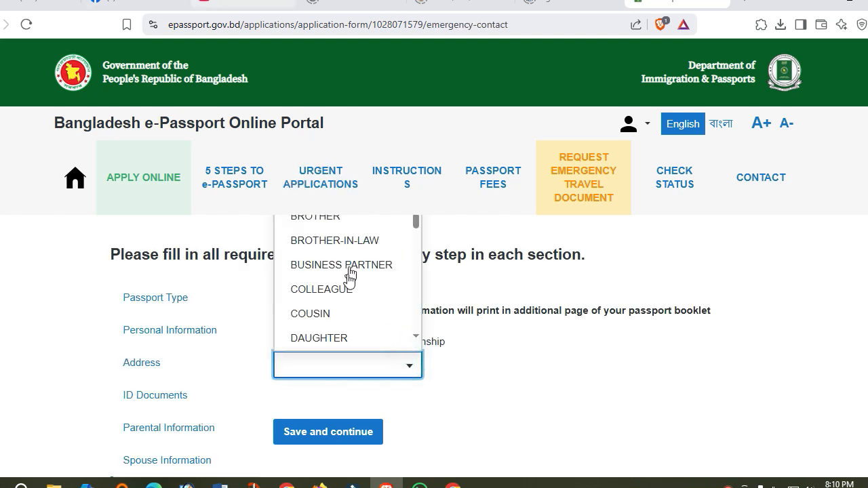
scroll(351, 306, "down", 1)
scroll(349, 305, "down", 2)
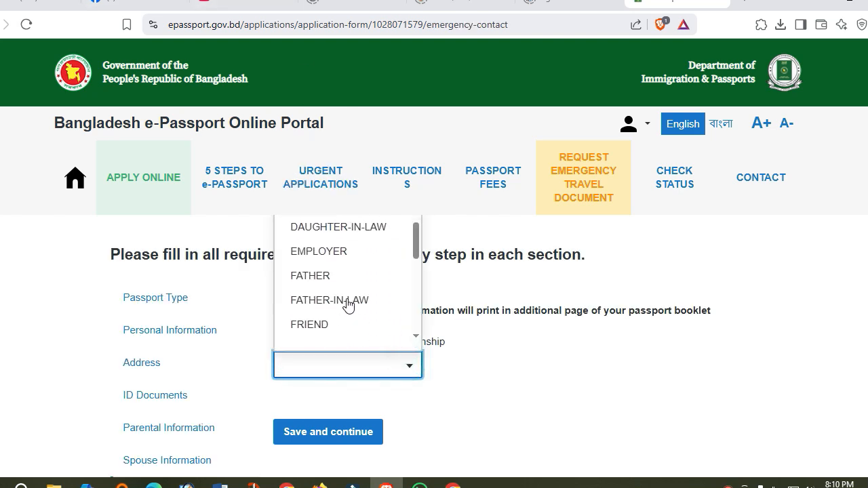
scroll(348, 307, "up", 3)
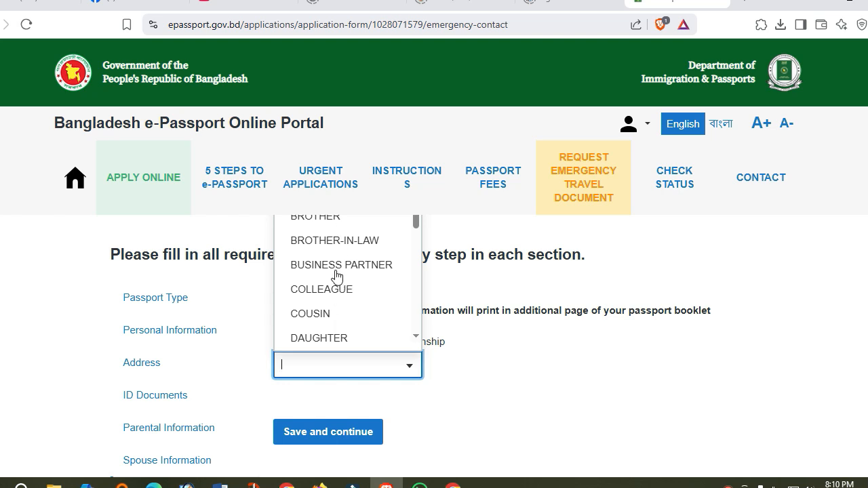
scroll(339, 277, "down", 3)
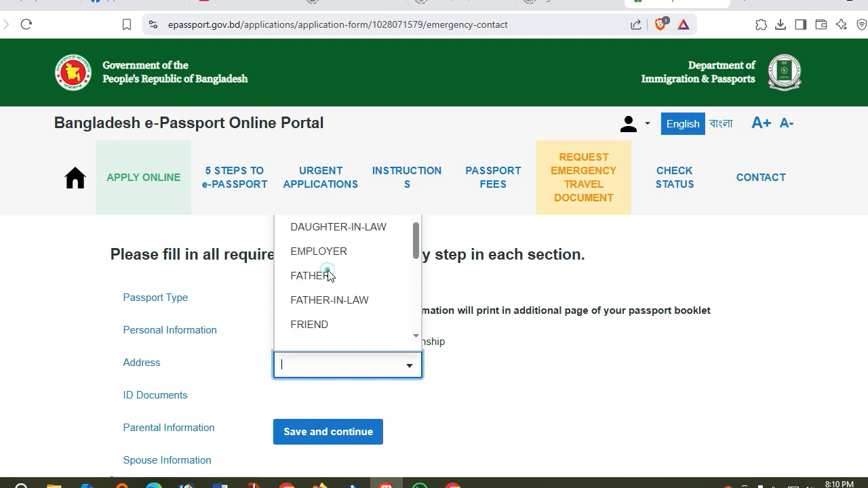
left_click(329, 276)
Review the emergency contact's address, post office, police station, email and contact number fields, and the available relationship choices
scroll(361, 326, "down", 2)
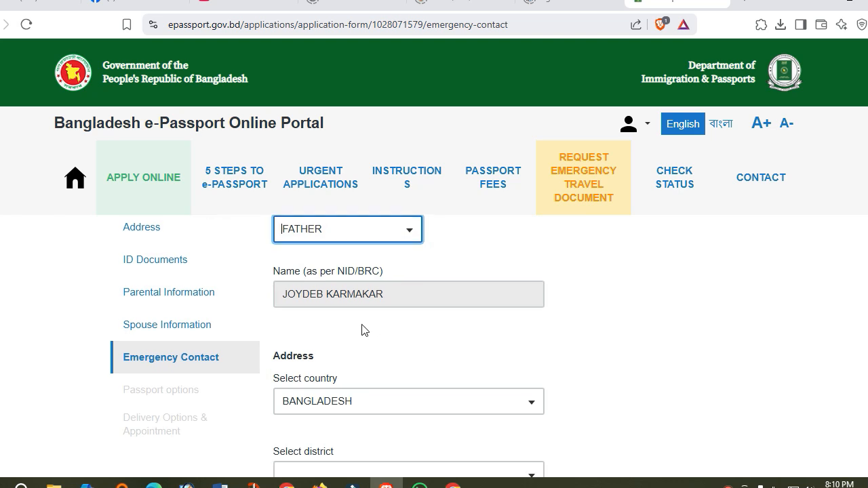
scroll(355, 351, "down", 4)
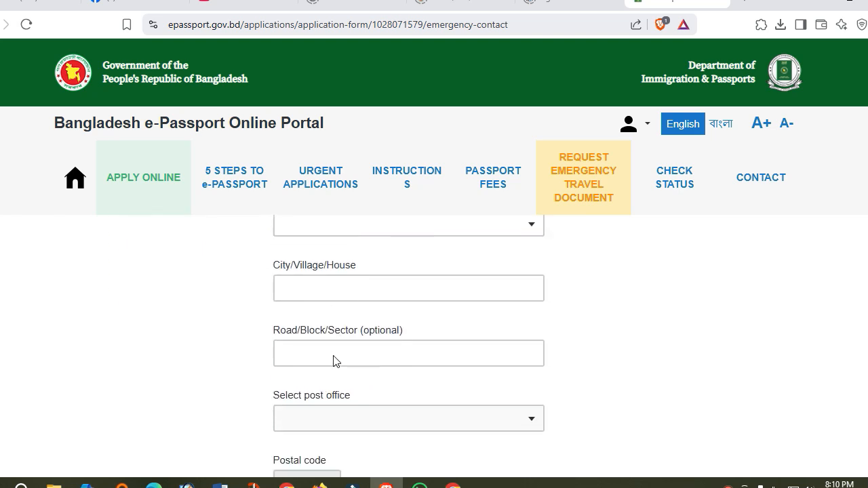
scroll(350, 357, "down", 1)
scroll(339, 346, "down", 1)
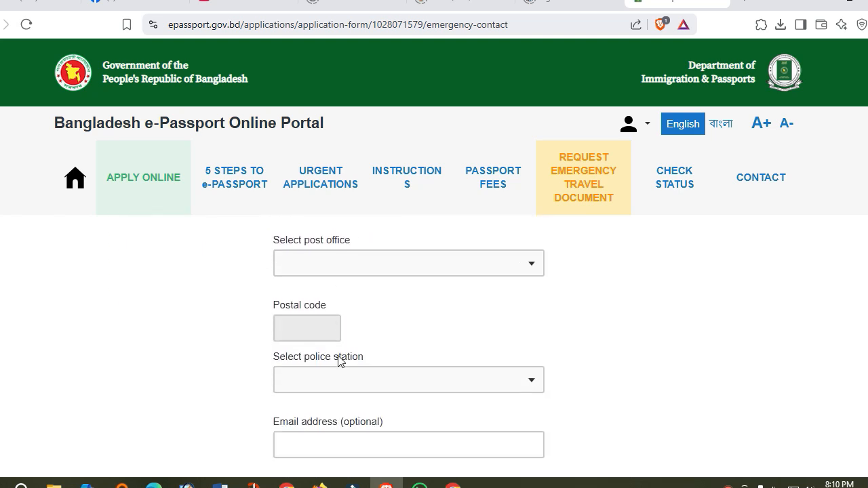
scroll(350, 359, "down", 1)
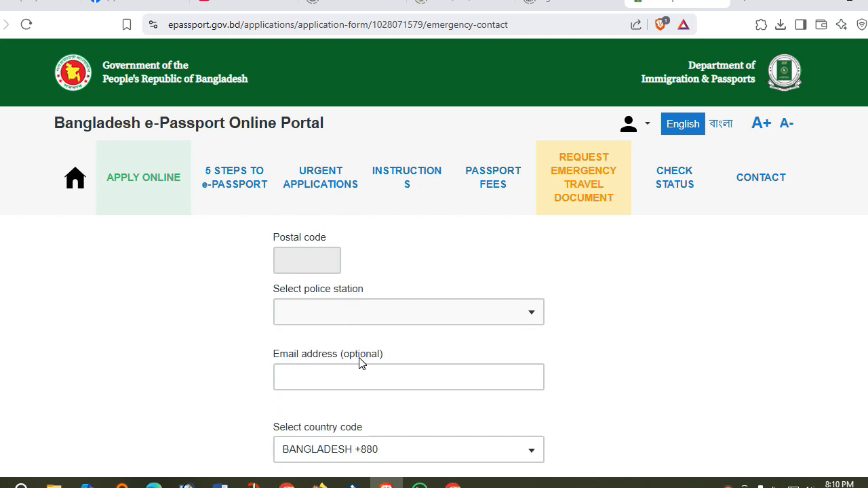
scroll(360, 363, "down", 2)
left_click(344, 381)
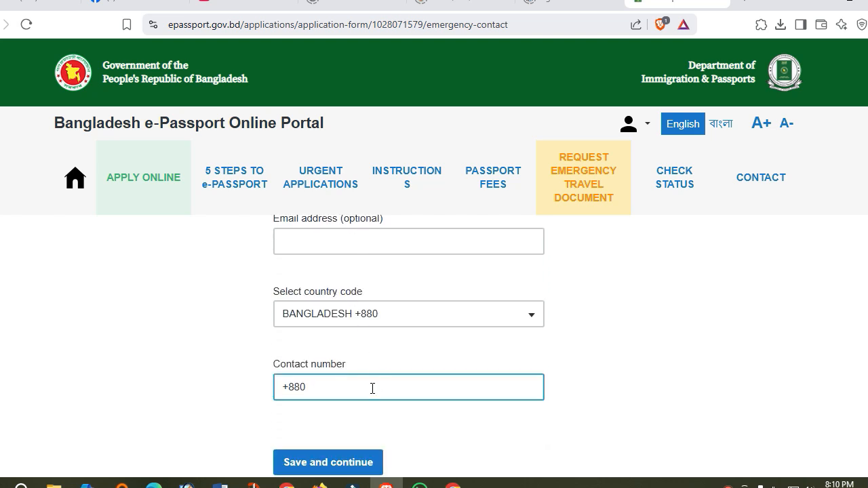
scroll(374, 397, "up", 8)
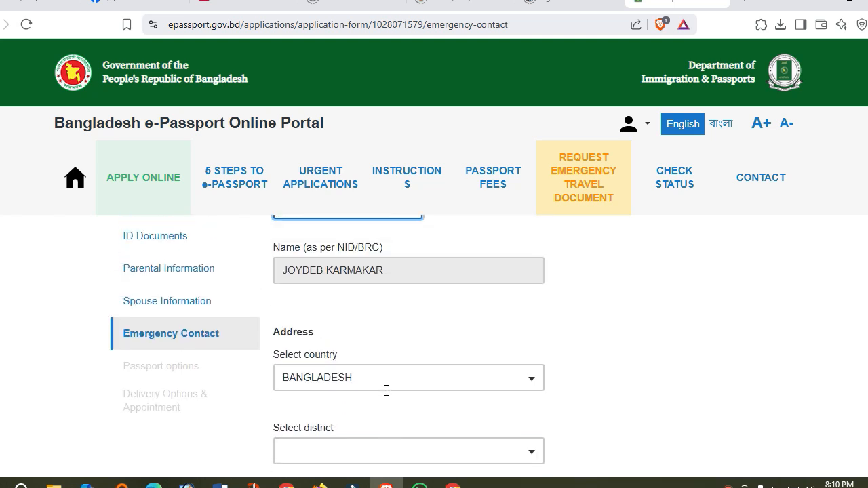
scroll(386, 390, "up", 2)
left_click(408, 303)
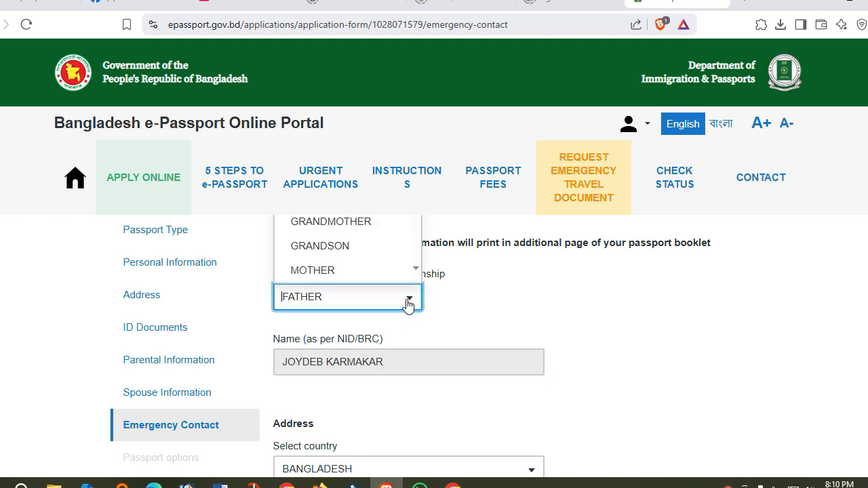
scroll(376, 263, "up", 3)
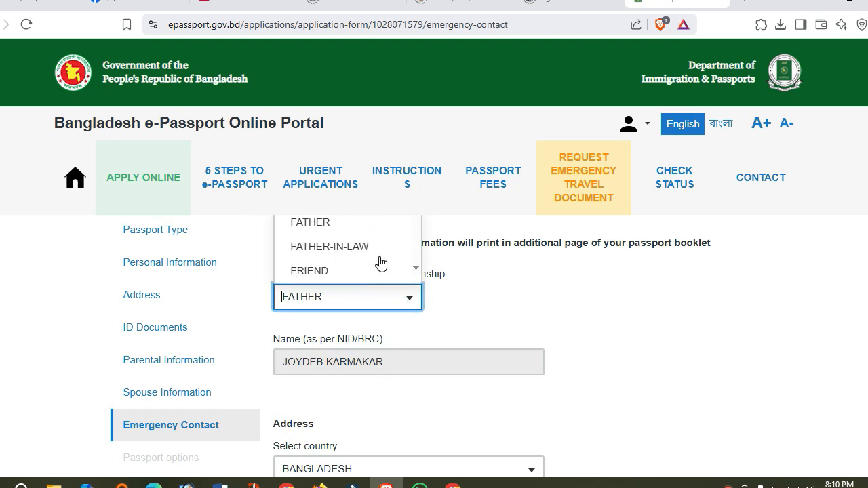
left_click(487, 321)
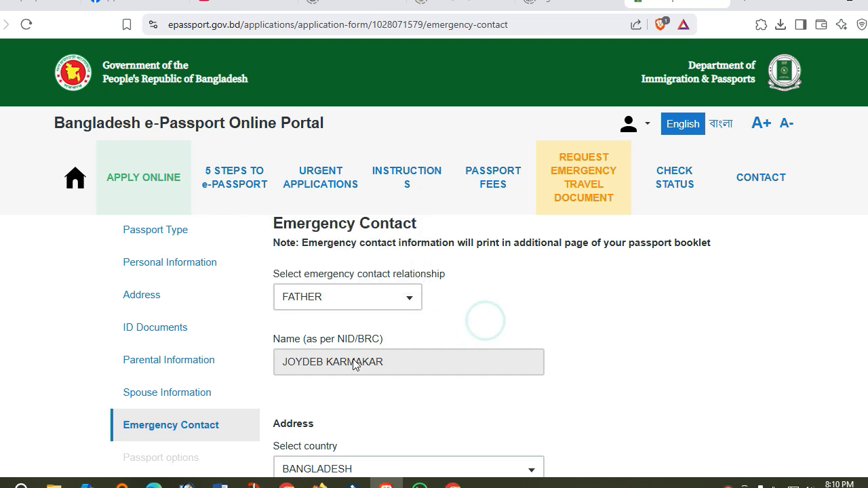
Choose 10 years of validity for the 48-page passport and save the passport options
scroll(332, 379, "down", 2)
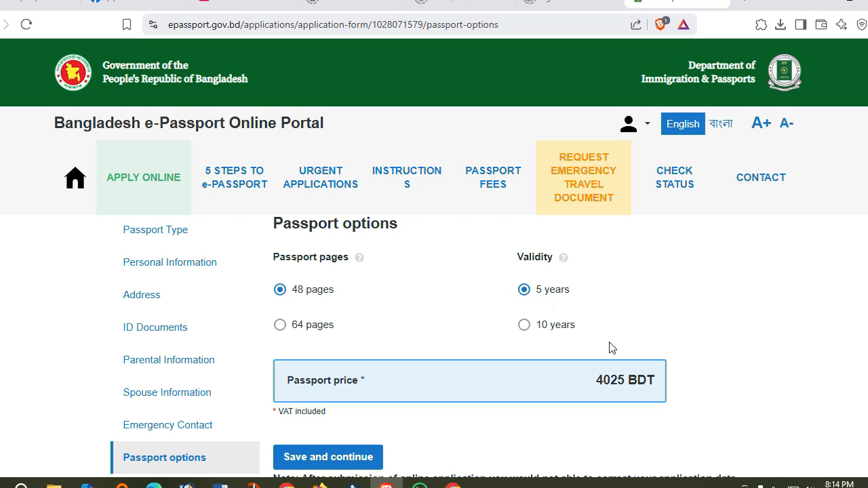
left_click(523, 328)
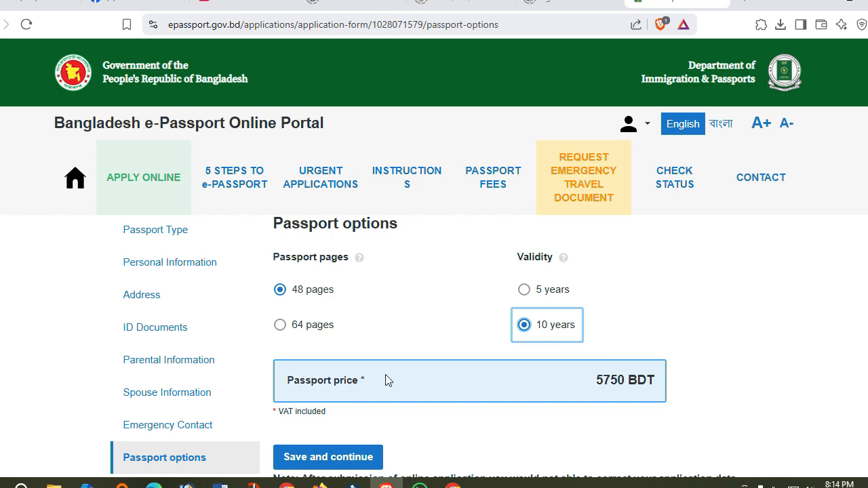
scroll(390, 380, "down", 1)
scroll(404, 378, "up", 1)
scroll(397, 360, "down", 3)
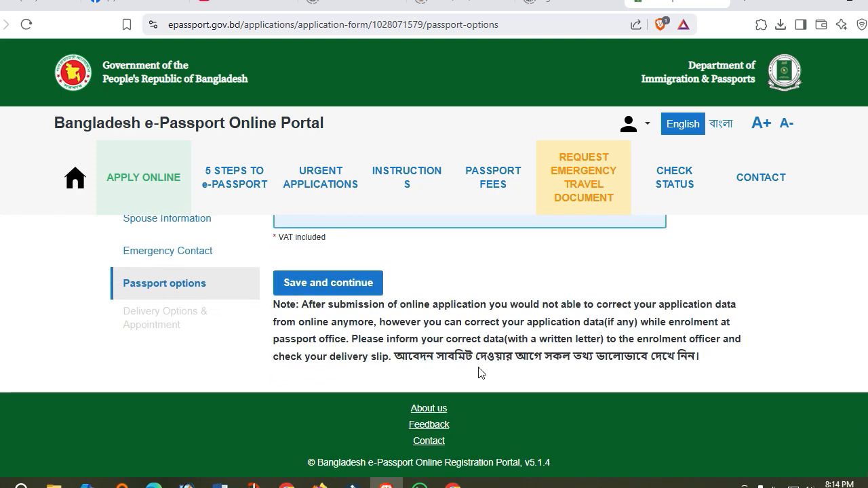
scroll(478, 372, "up", 4)
scroll(477, 374, "down", 1)
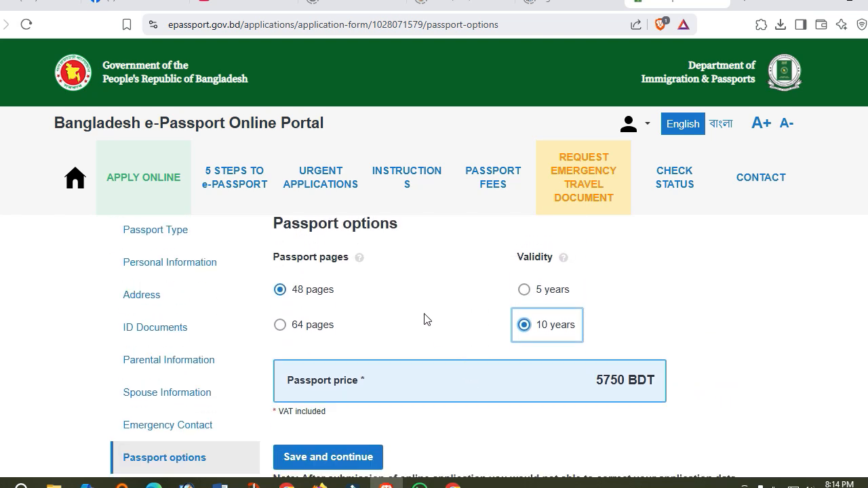
scroll(516, 365, "down", 1)
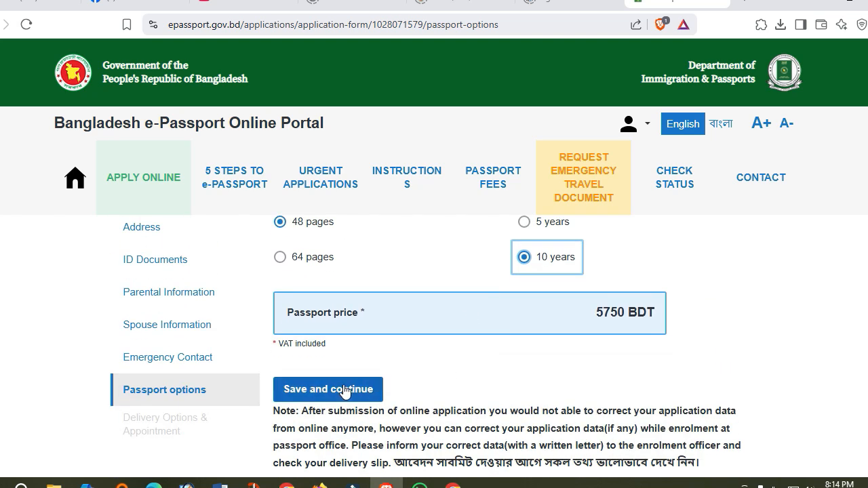
left_click(354, 391)
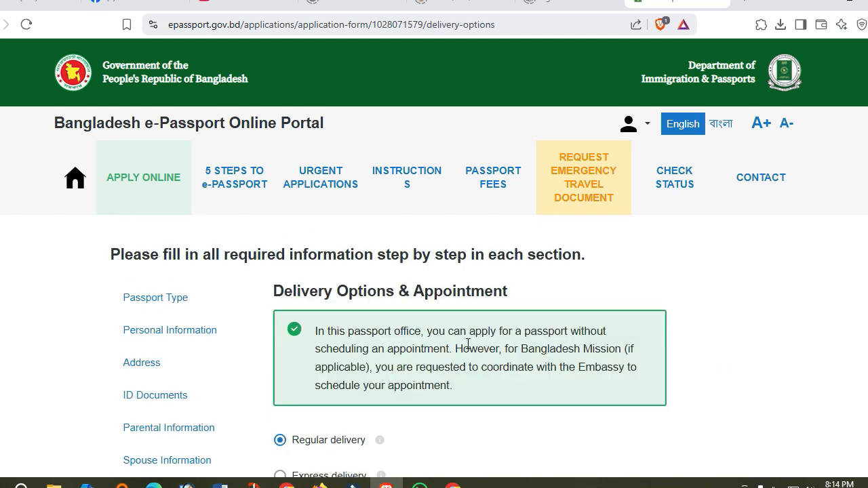
Try Express delivery and Super Express delivery in turn to compare the passport price of each
scroll(475, 350, "down", 2)
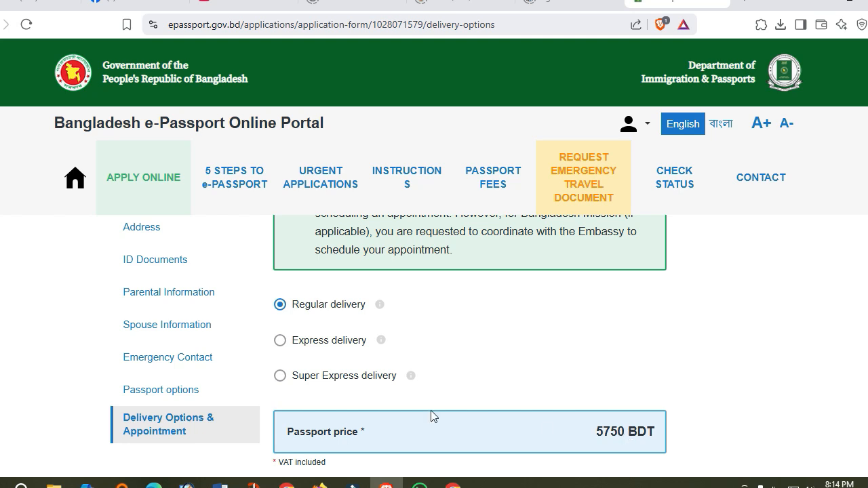
left_click(282, 345)
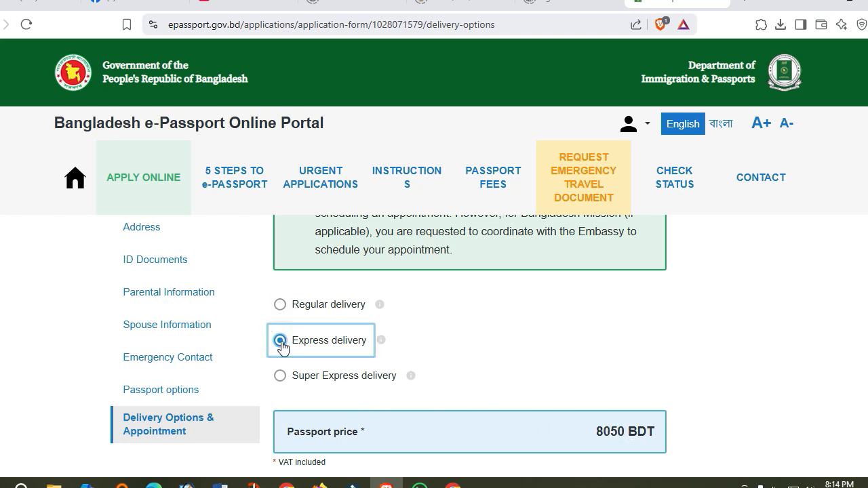
left_click(291, 382)
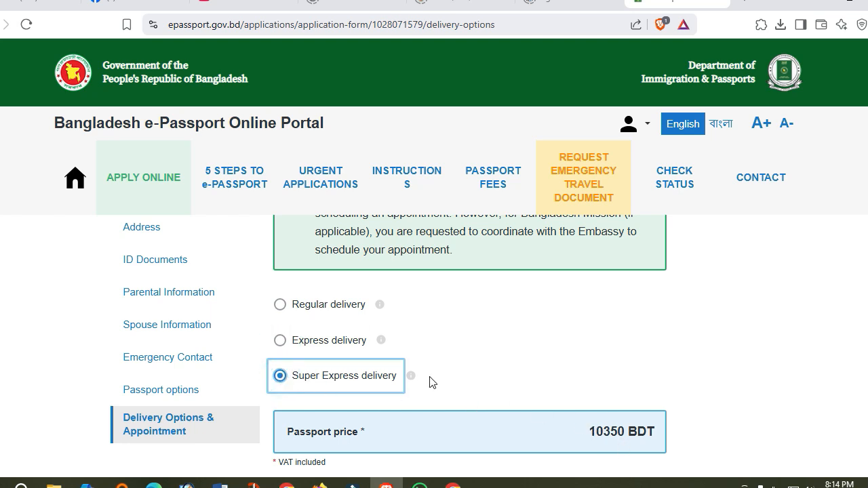
left_click(281, 341)
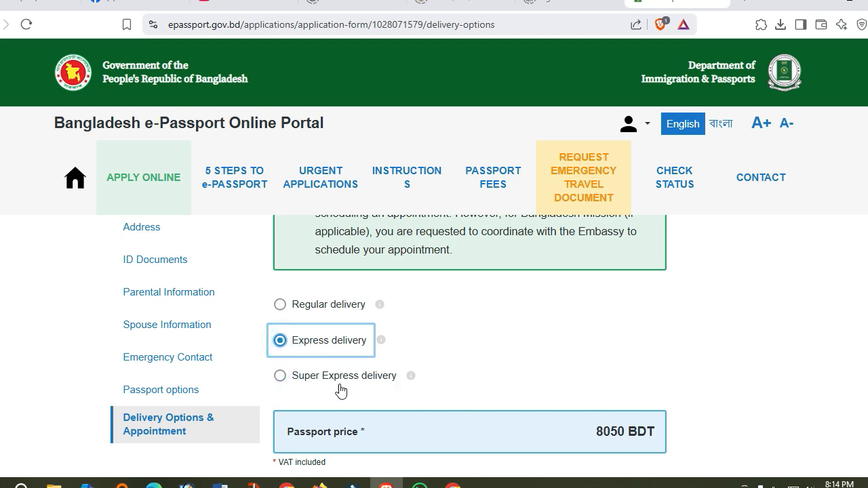
scroll(393, 389, "down", 2)
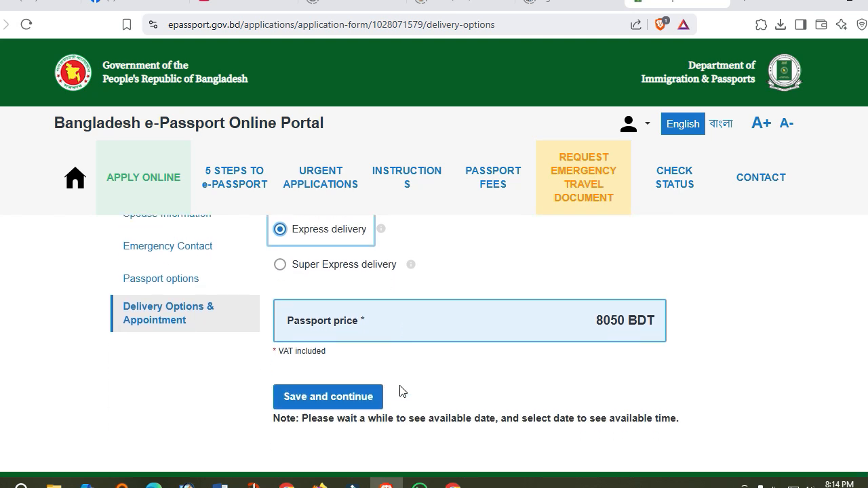
scroll(400, 391, "up", 1)
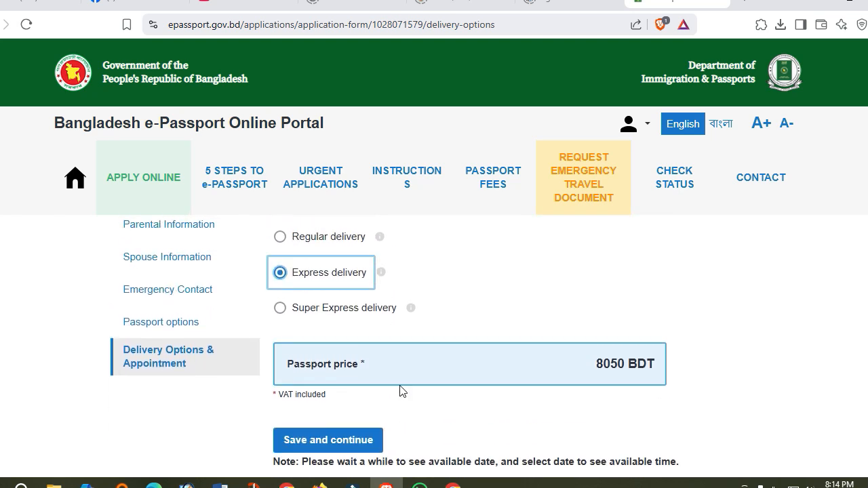
scroll(342, 318, "up", 1)
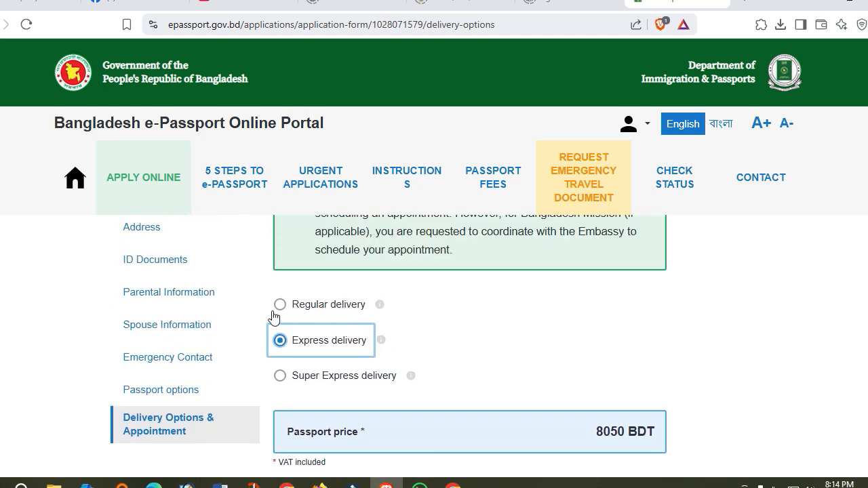
left_click(281, 377)
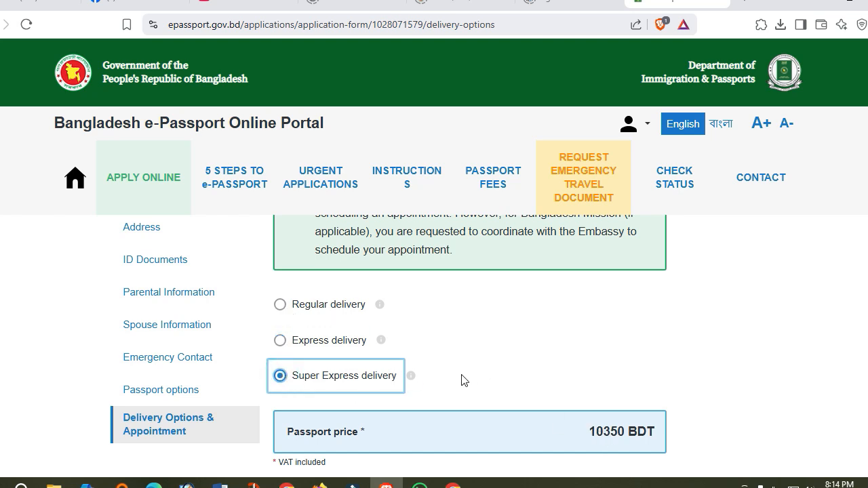
Select Regular delivery and save the delivery options to continue to the application overview
left_click(280, 305)
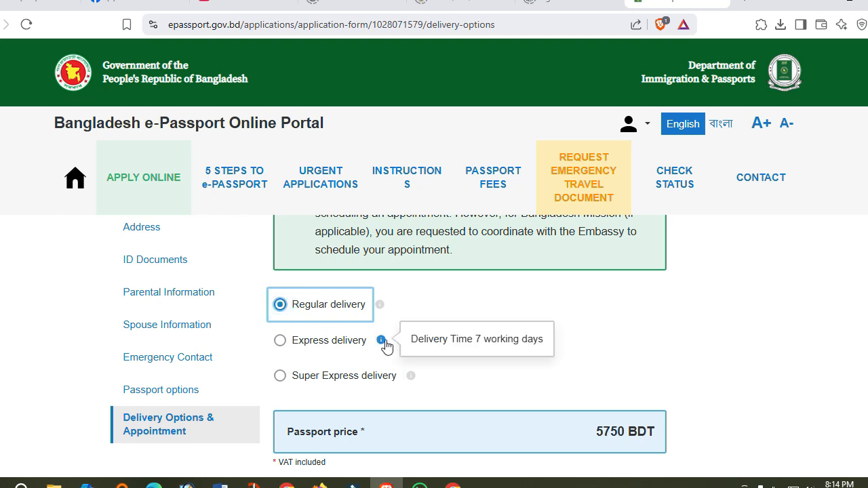
scroll(384, 345, "down", 1)
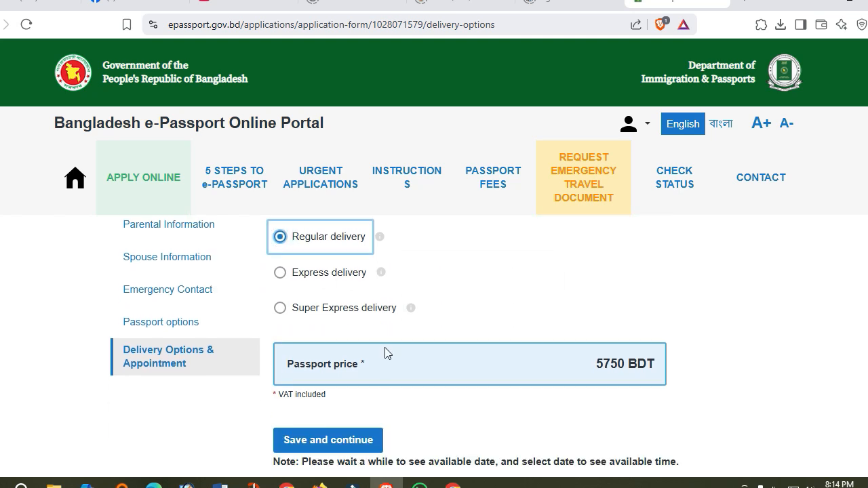
left_click(364, 440)
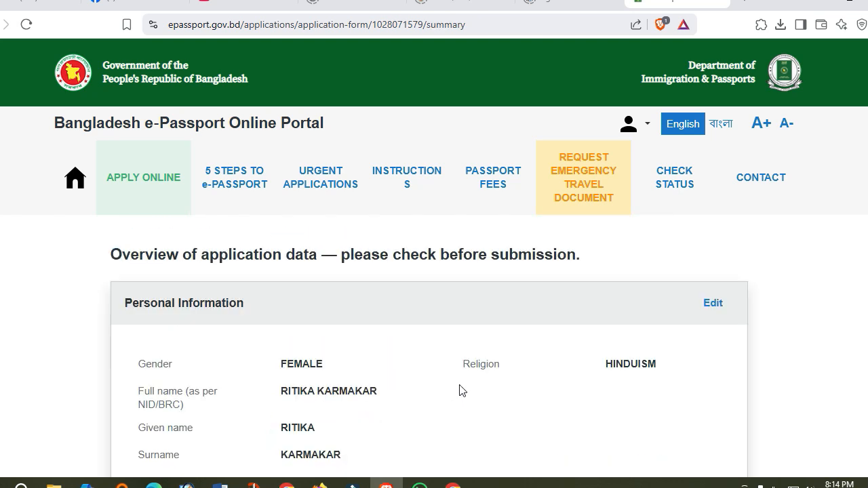
Review the whole application overview, from personal information and address through previous passport and emergency contact to the declaration of consent
scroll(430, 339, "down", 3)
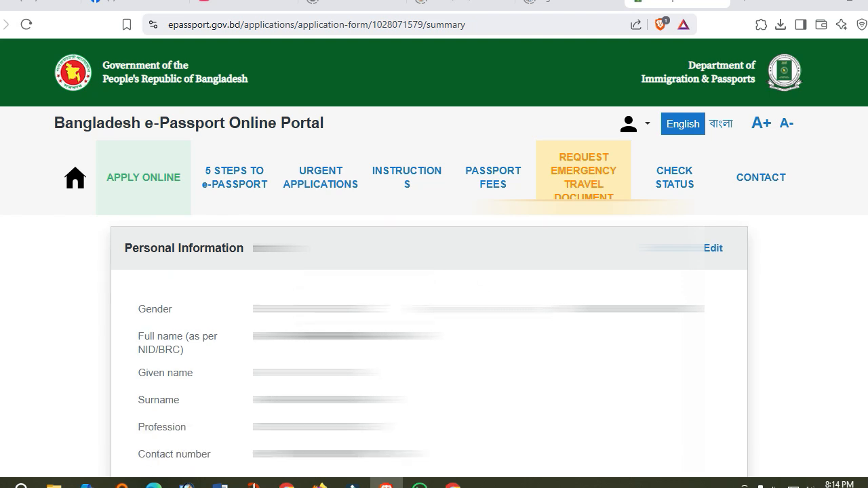
scroll(429, 339, "up", 1)
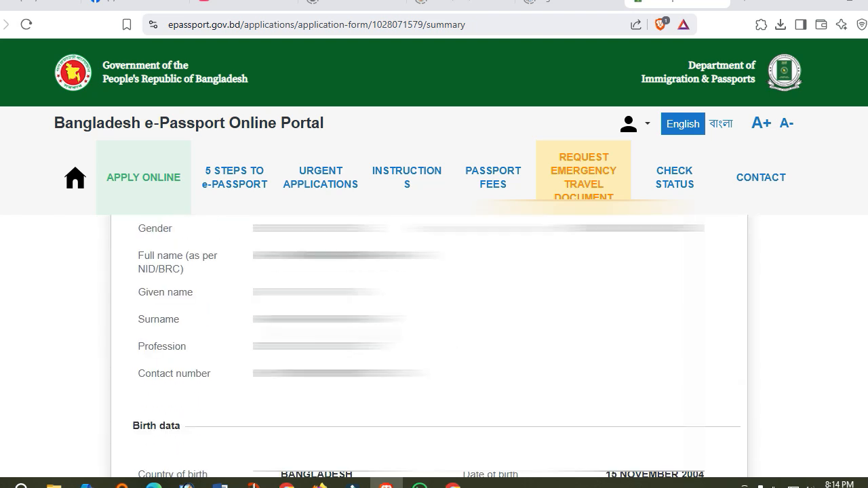
scroll(429, 339, "down", 3)
scroll(430, 339, "down", 10)
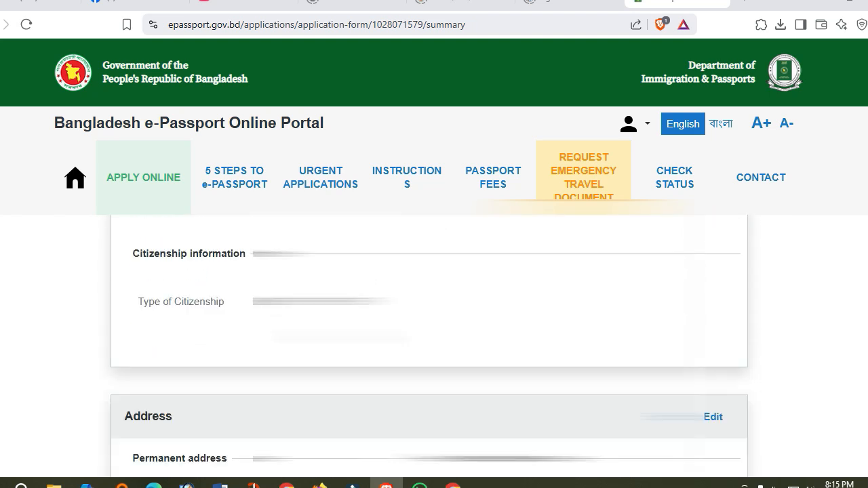
scroll(429, 339, "down", 12)
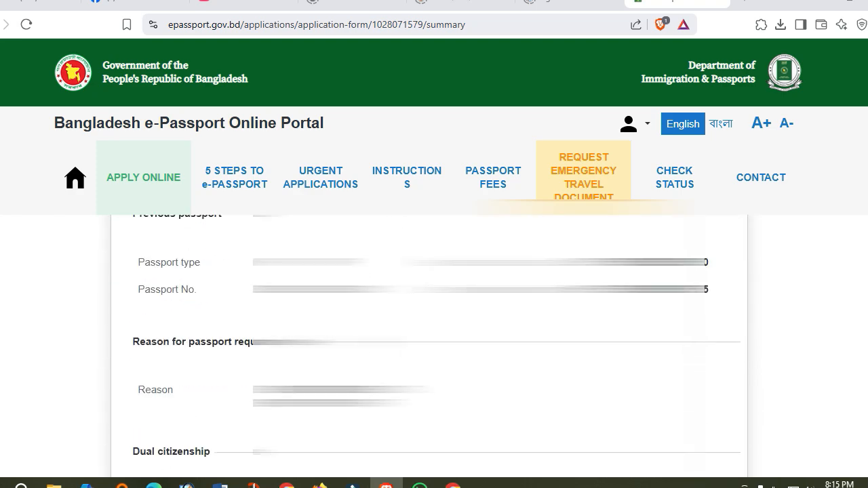
scroll(429, 339, "down", 12)
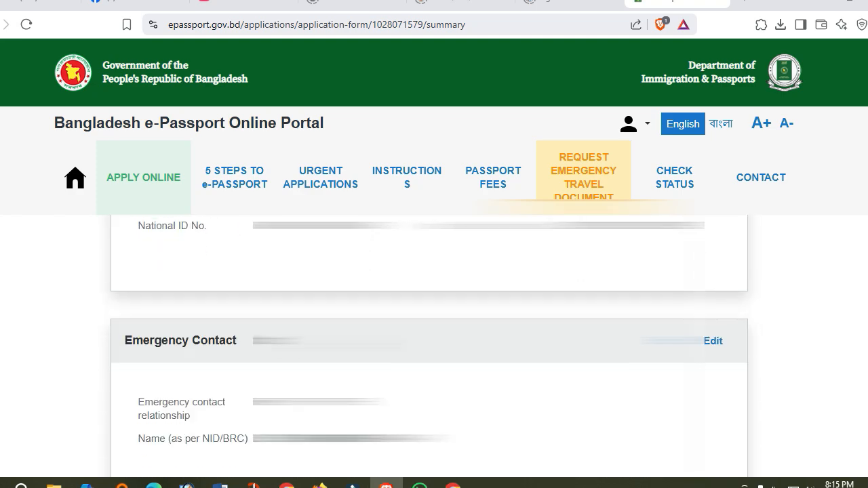
scroll(129, 366, "down", 5)
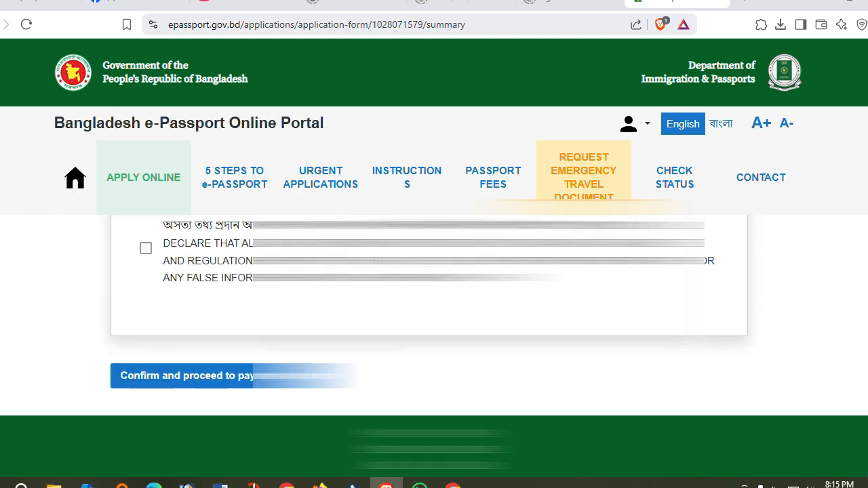
scroll(130, 360, "up", 2)
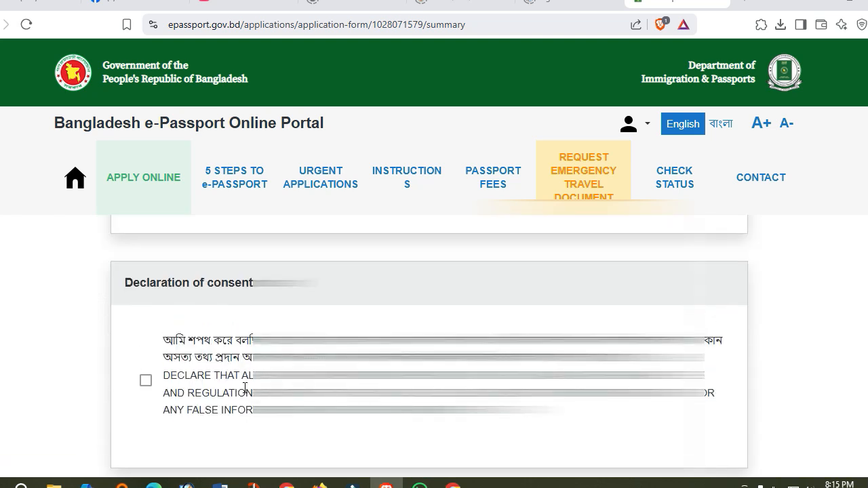
Accept the declaration of consent and confirm that the application data is correct to proceed to payment
scroll(166, 388, "down", 1)
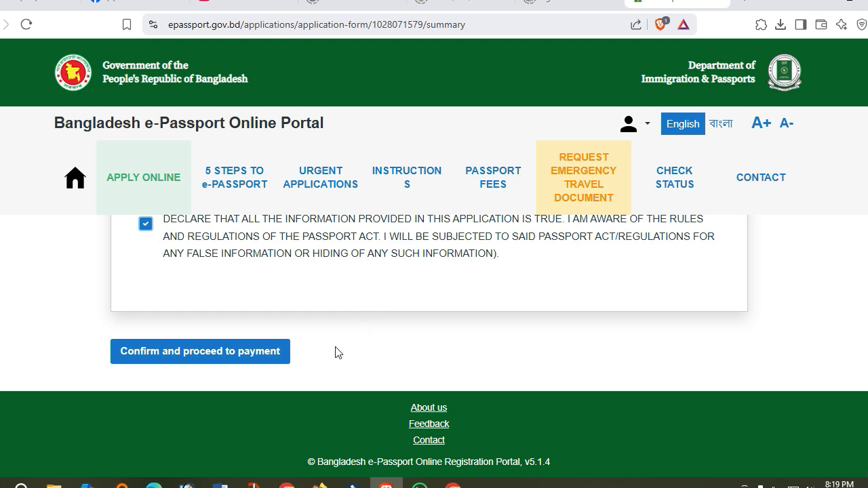
left_click(263, 360)
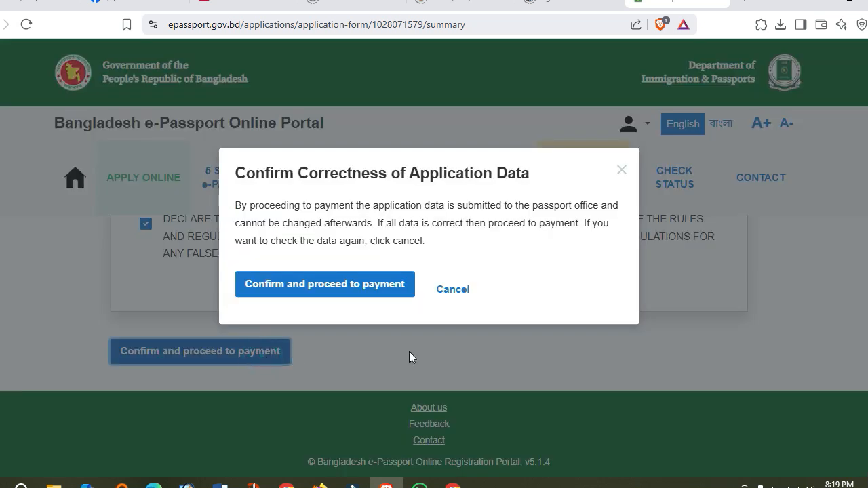
left_click(348, 289)
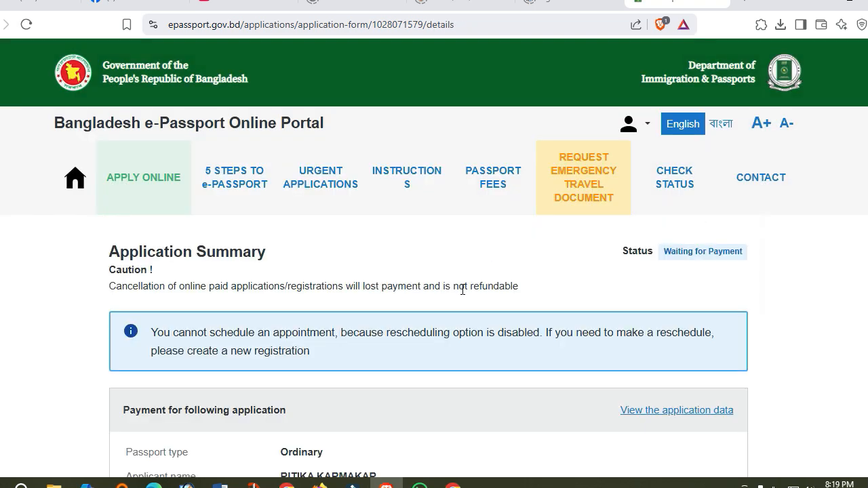
Choose online payment for the passport application and continue to the payment gateway
scroll(461, 290, "down", 10)
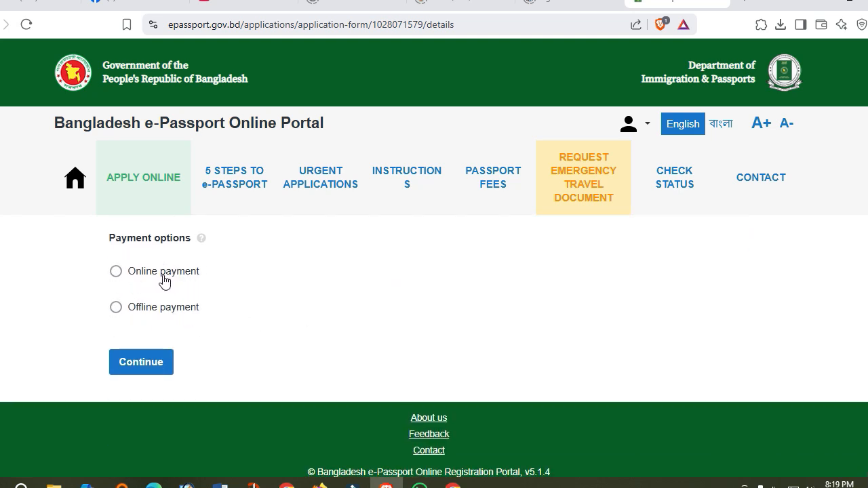
left_click(162, 278)
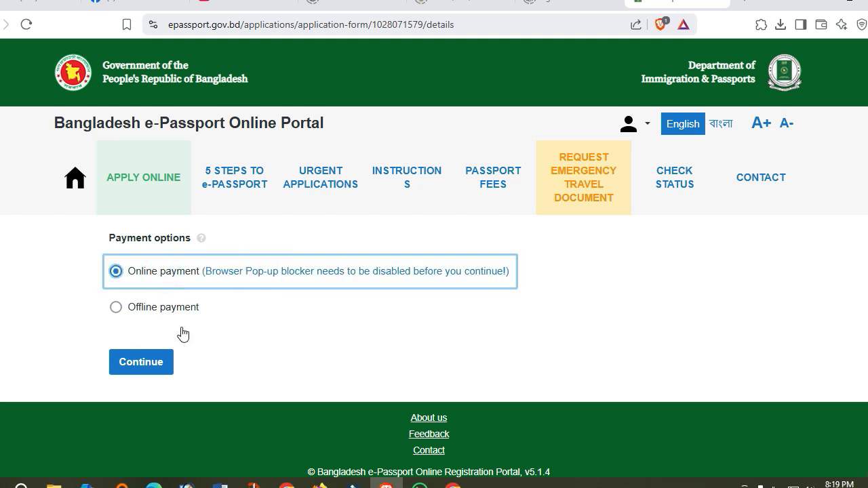
left_click(141, 363)
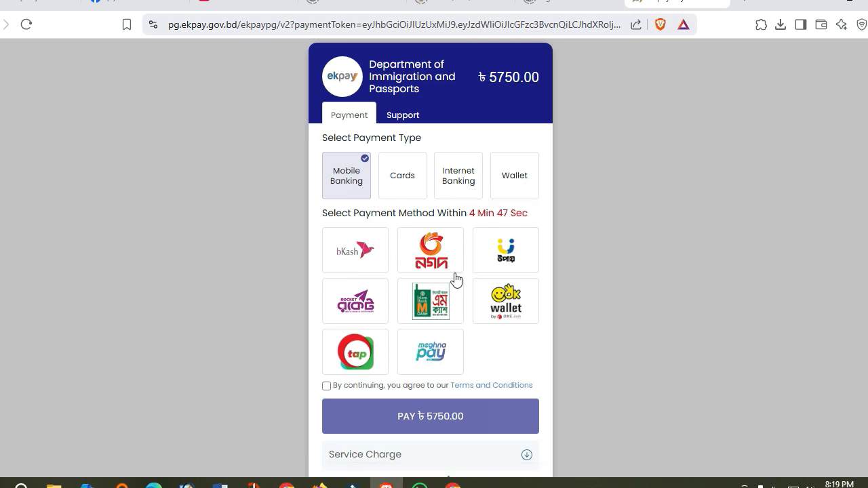
Select bKash as the mobile banking method, agree to the terms and conditions, and start the 5750.00 taka payment
left_click(358, 249)
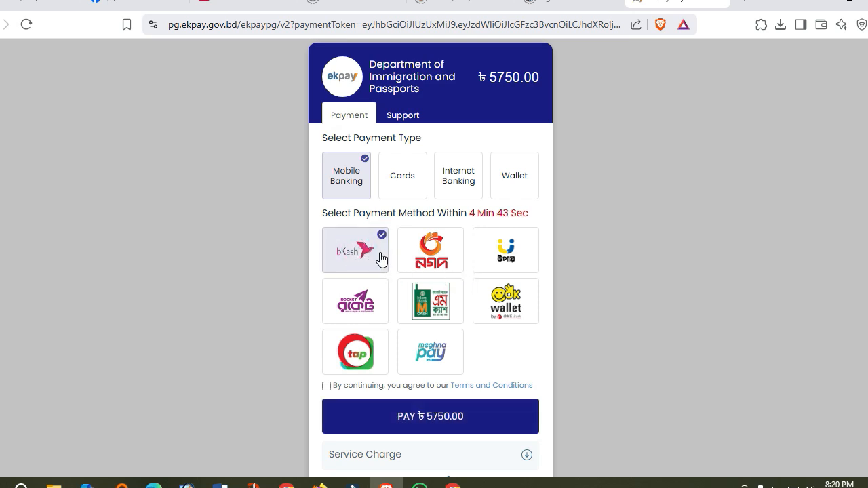
left_click(326, 386)
left_click(446, 421)
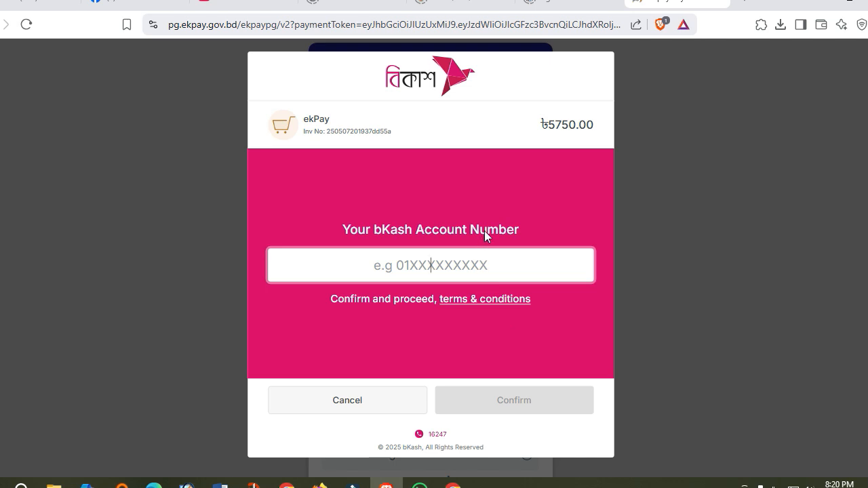
Enter the bKash account number and the requested verification code or PIN, confirming each to complete the payment
type("01")
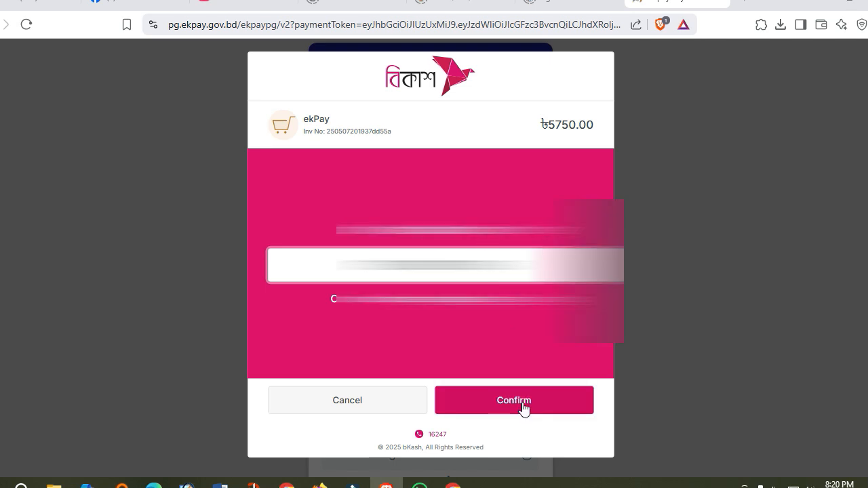
left_click(524, 405)
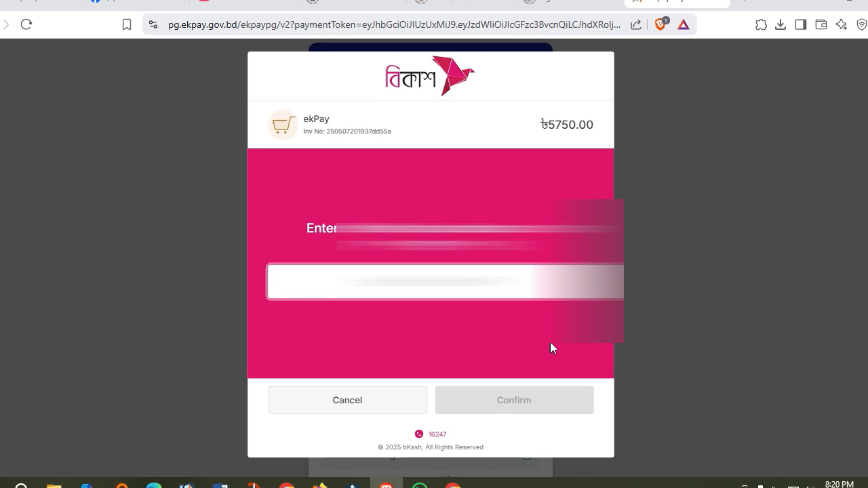
left_click(533, 406)
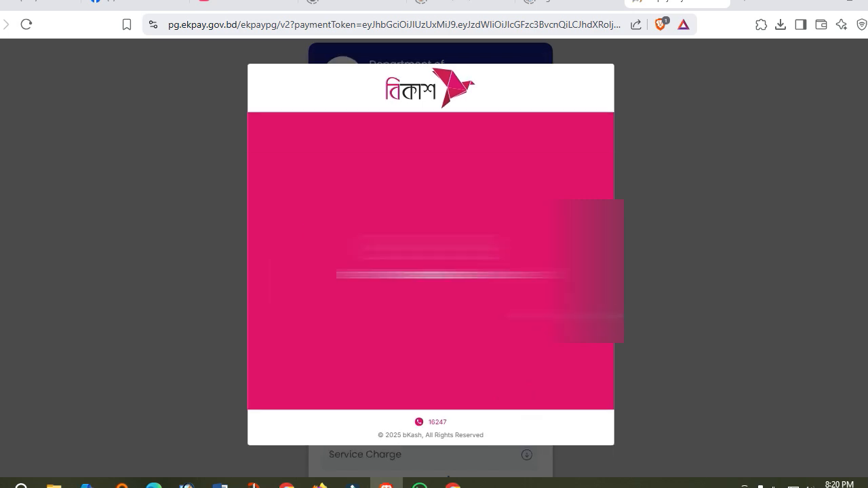
Check the latest payment status for the application and dismiss the status message
scroll(457, 335, "down", 3)
scroll(447, 338, "up", 2)
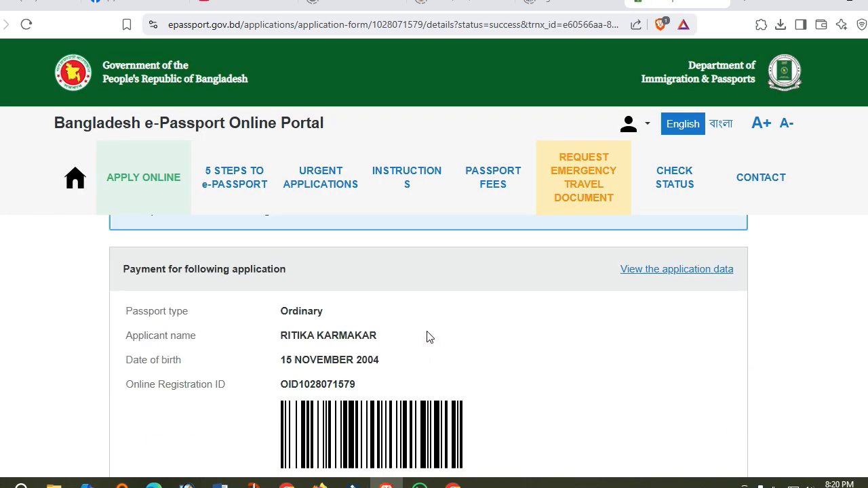
scroll(427, 337, "down", 7)
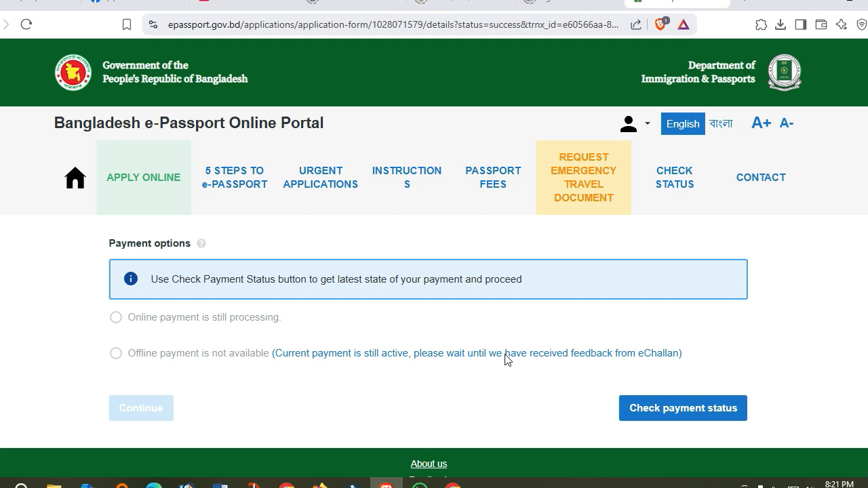
left_click(692, 413)
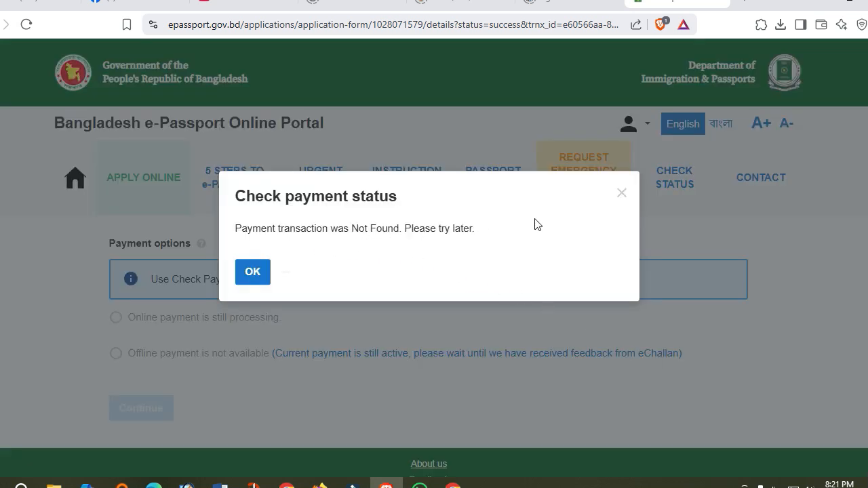
left_click(622, 197)
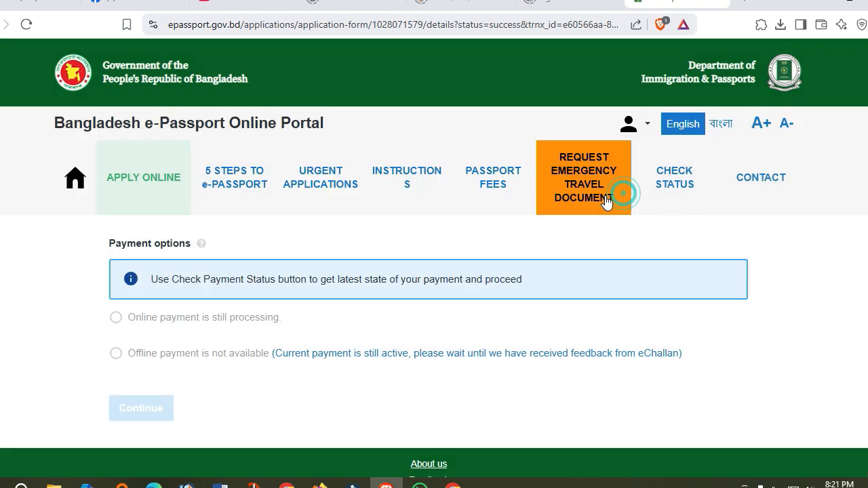
Open the submitted application data from the summary and look through it down to the declaration of consent
scroll(645, 308, "up", 10)
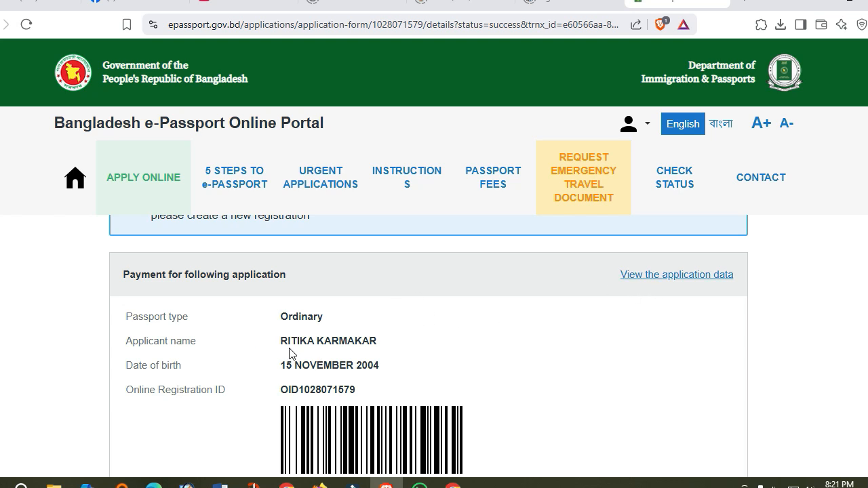
left_click(652, 275)
scroll(656, 280, "down", 15)
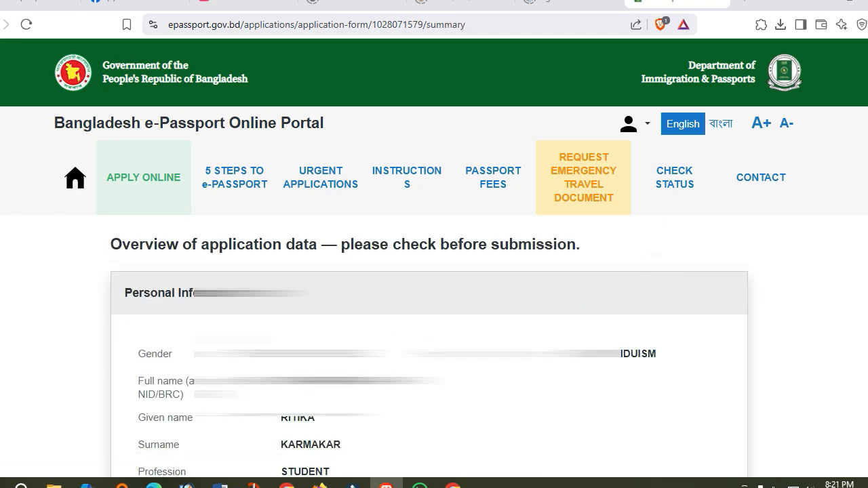
scroll(180, 360, "down", 12)
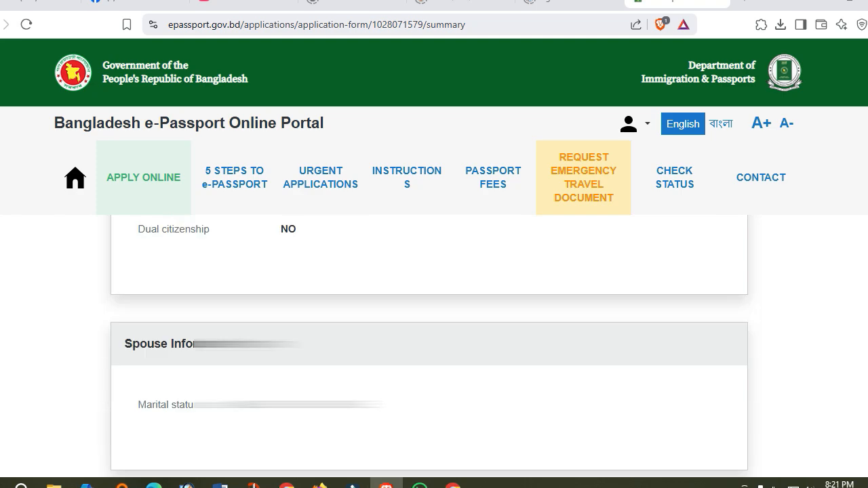
scroll(180, 357, "down", 11)
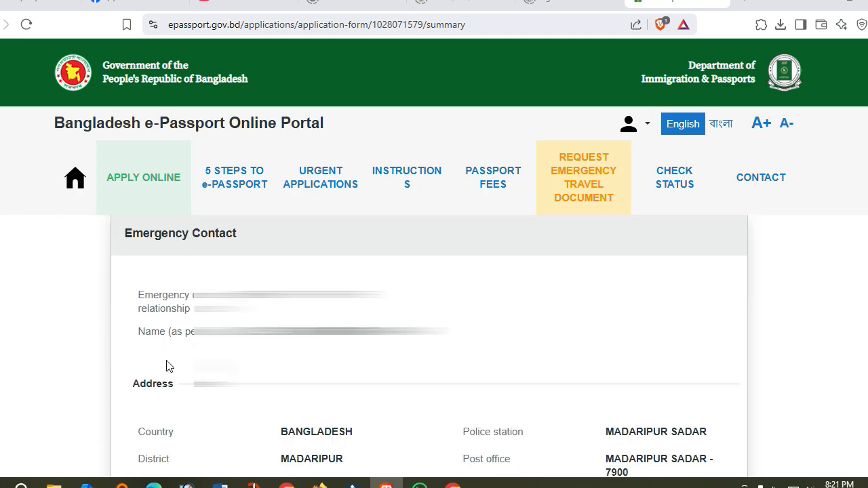
scroll(178, 401, "down", 4)
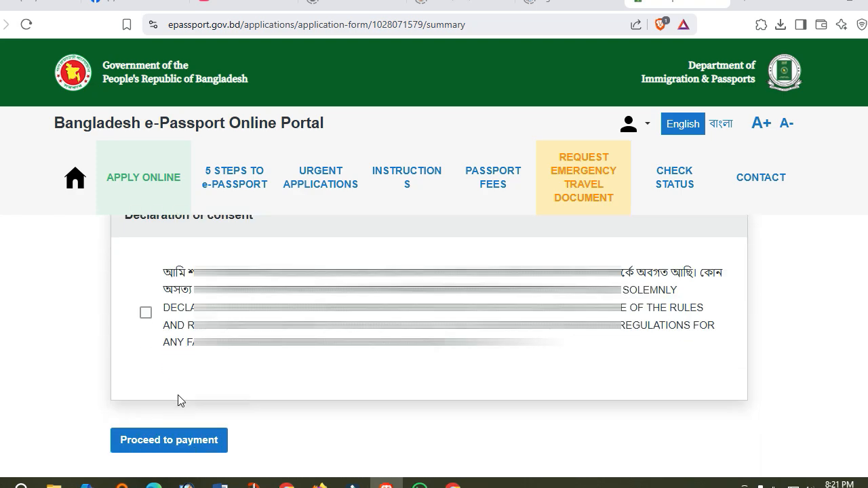
Accept the declaration of consent again and proceed to payment to return to the application summary
scroll(153, 350, "up", 2)
left_click(144, 426)
scroll(153, 426, "down", 3)
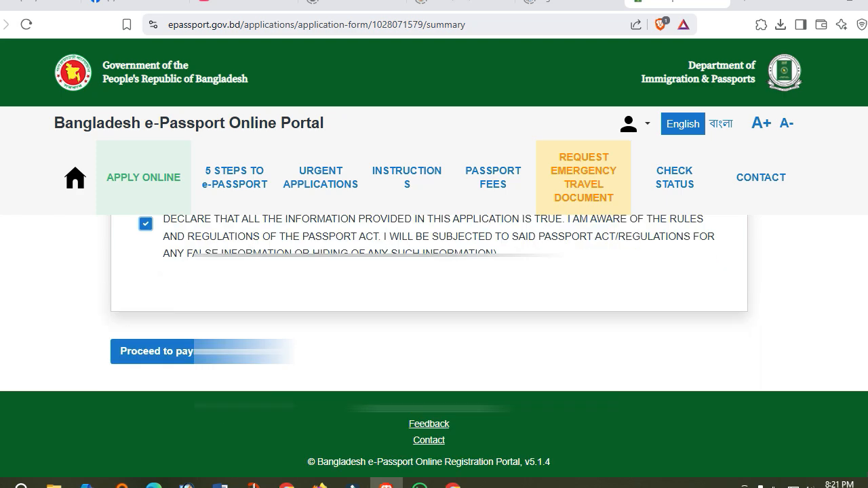
left_click(181, 352)
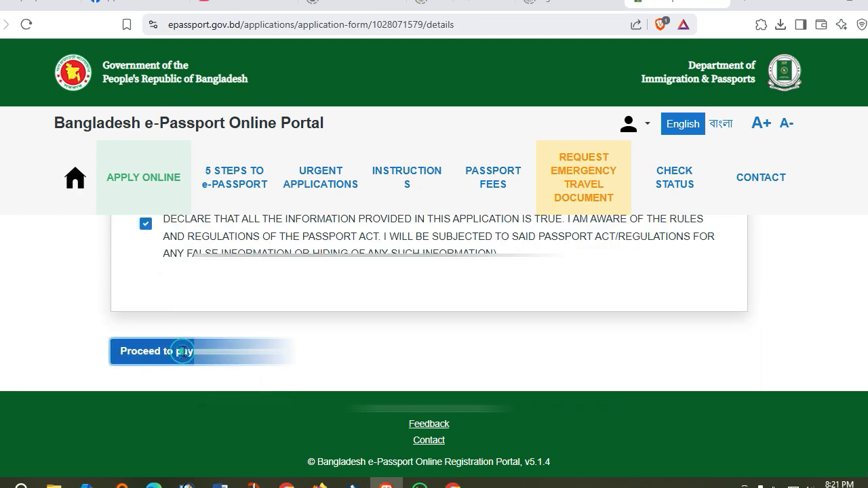
Check the payment options in the application summary and copy the applicant's Online Registration ID
scroll(434, 339, "down", 10)
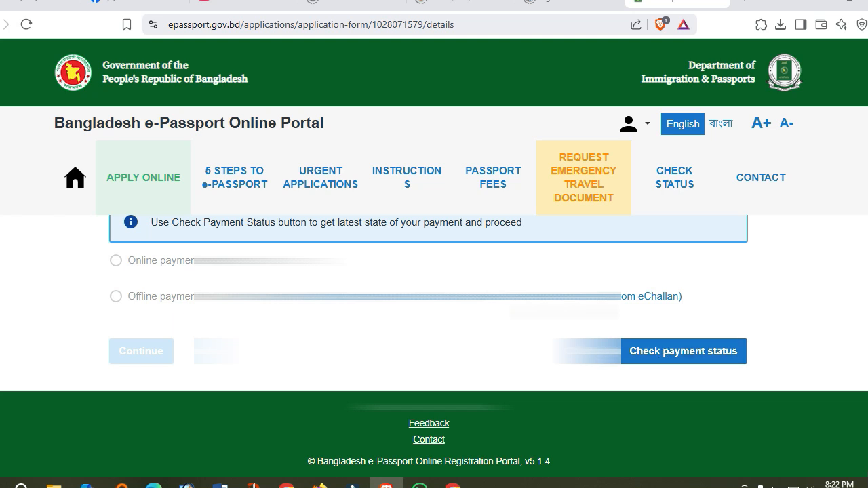
scroll(427, 346, "up", 10)
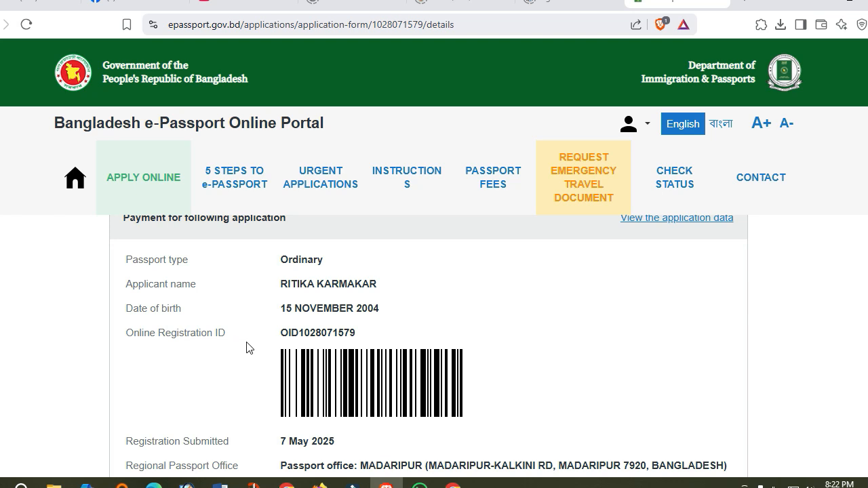
left_click_drag(277, 334, 360, 335)
key("ctrl+c")
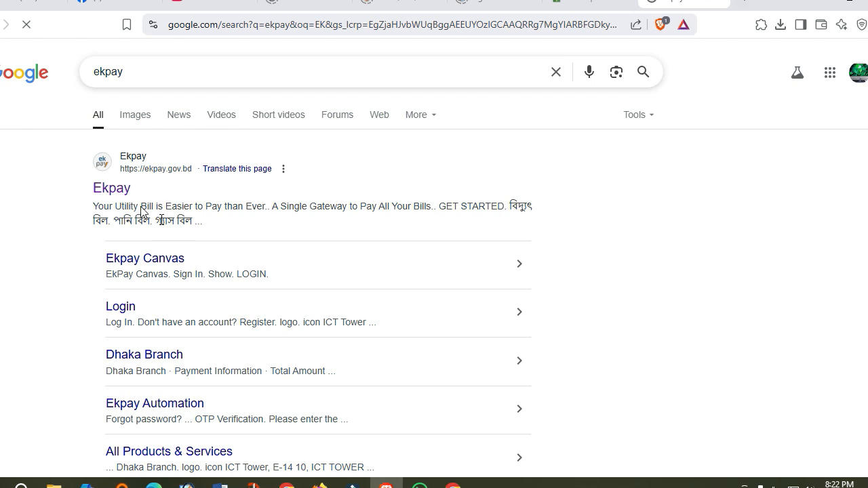
Open ekPay's previous bills page and look up the receipt by passport application ID, using the copied registration ID
left_click(111, 187)
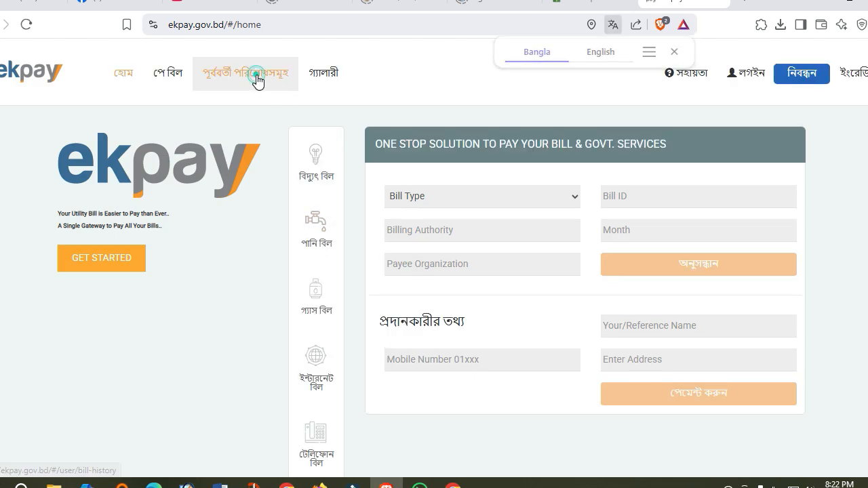
left_click(256, 81)
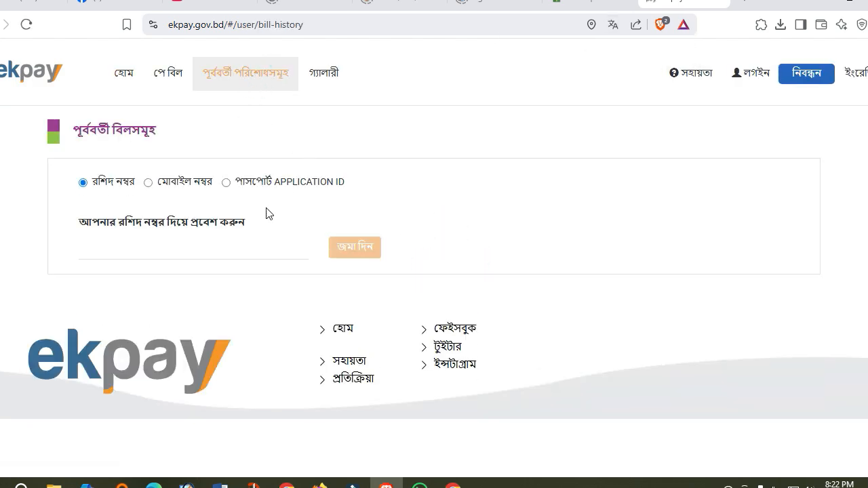
left_click(226, 183)
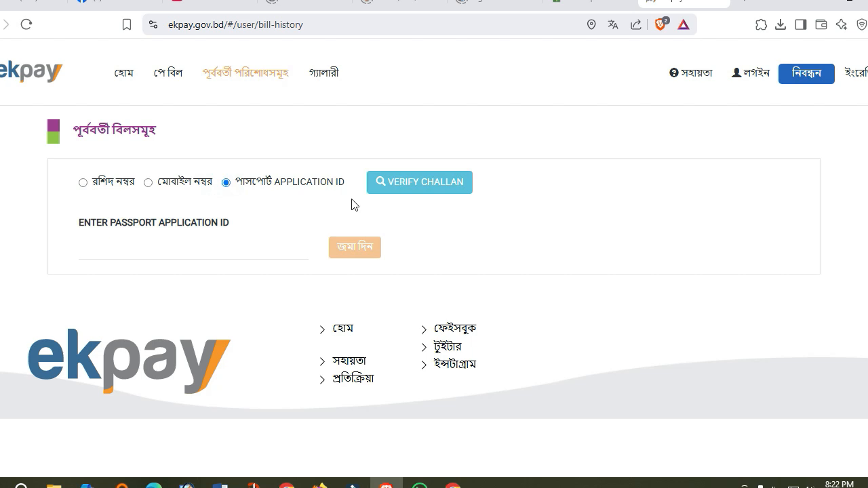
left_click(142, 243)
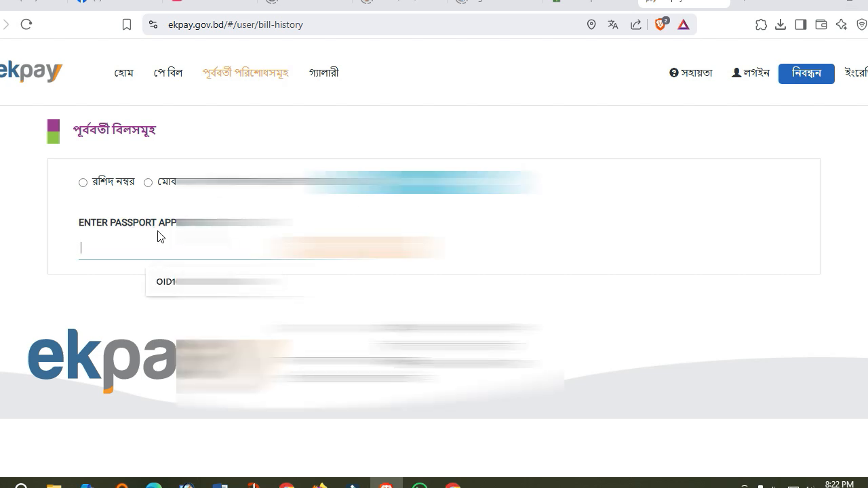
key("ctrl+v")
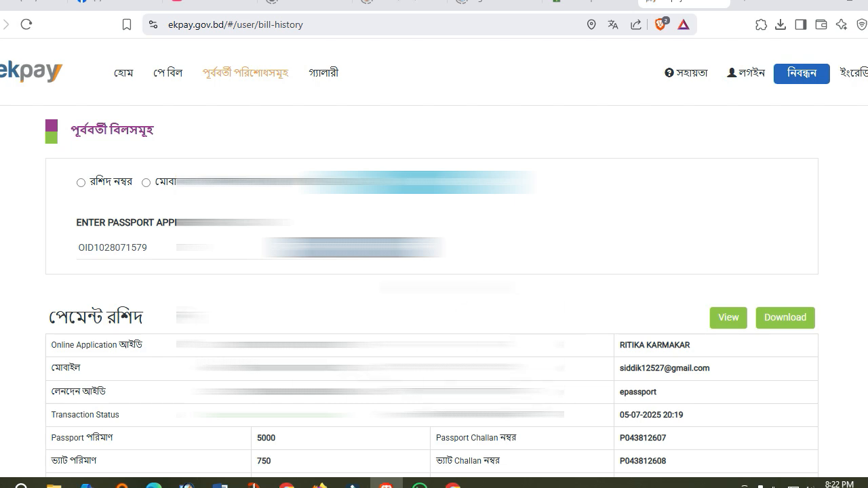
Download the payment receipt as a PDF into the Downloads folder and return to the e-Passport application summary
left_click(790, 320)
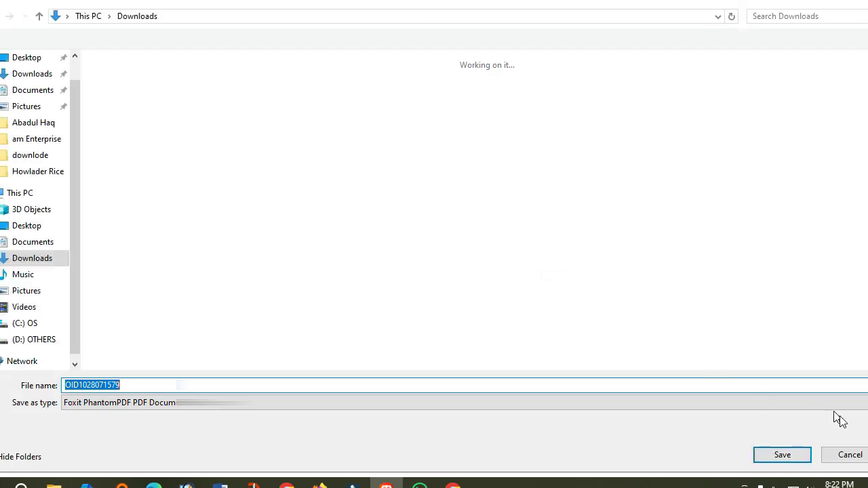
left_click(782, 454)
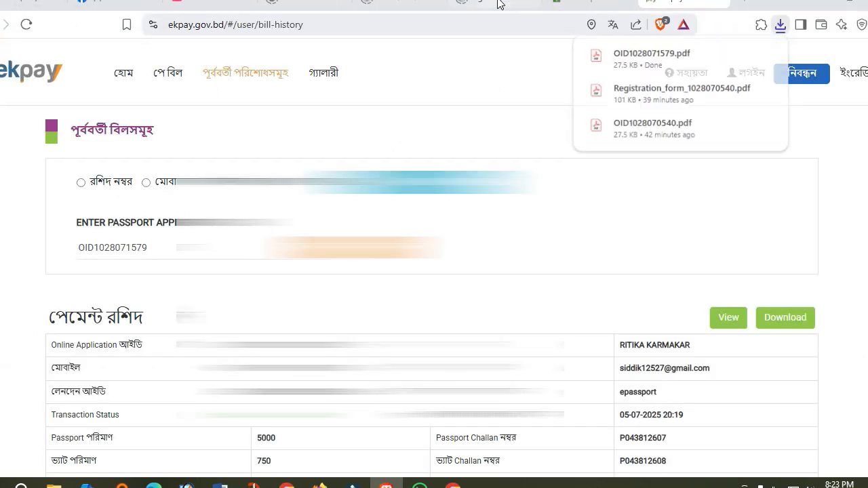
left_click(589, 4)
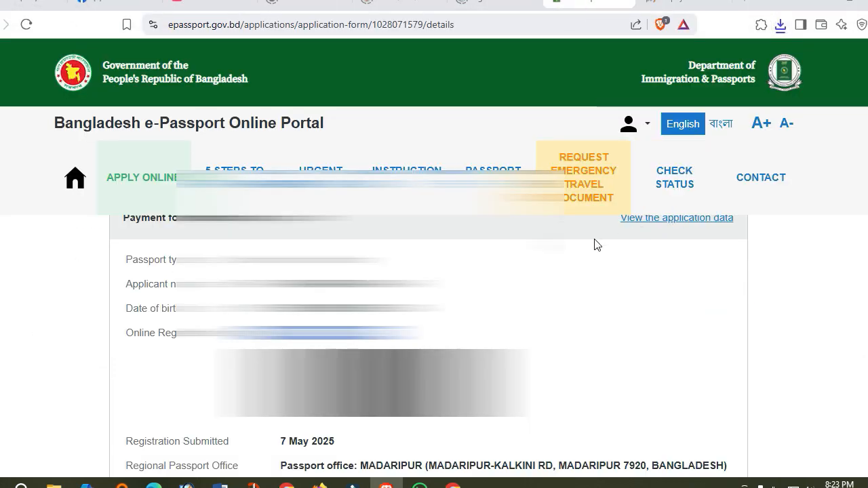